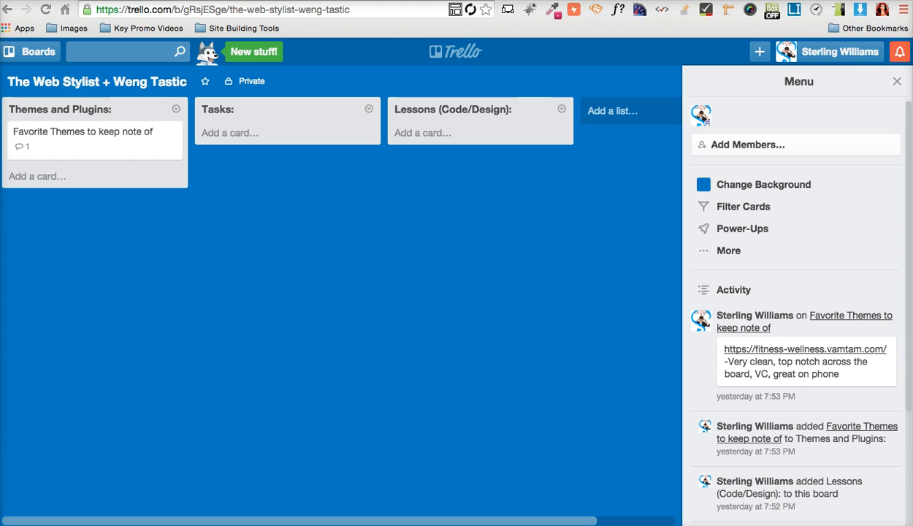
Browse the list of existing boards from the starred ones down through the full alphabetical list
click(31, 52)
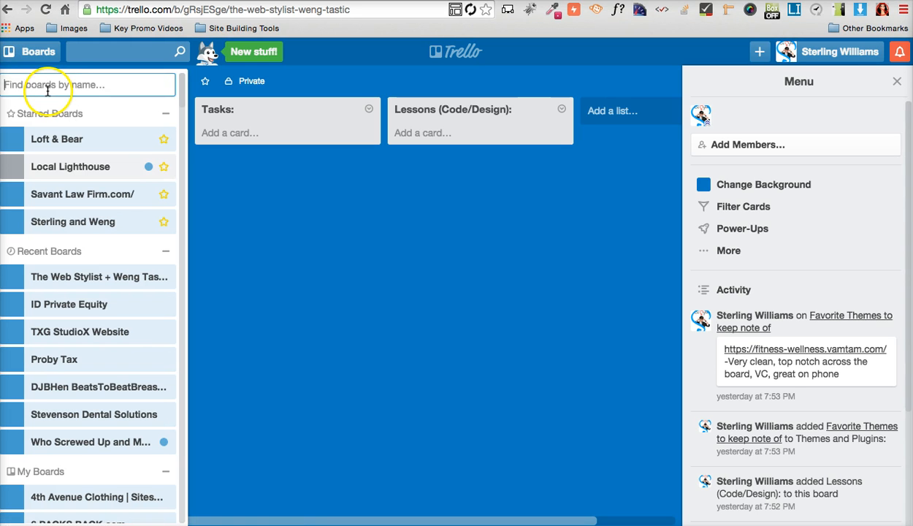
scroll(70, 148, down, 10)
scroll(75, 151, down, 15)
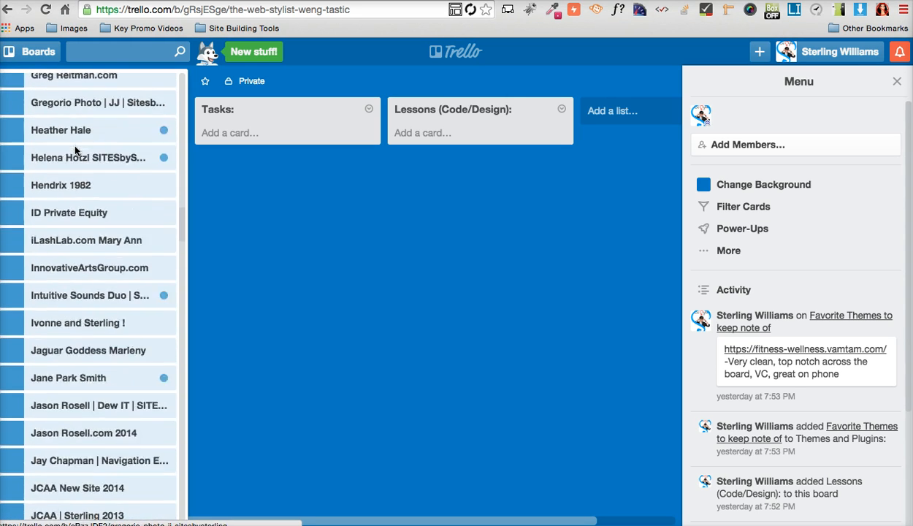
scroll(75, 146, down, 20)
click(271, 241)
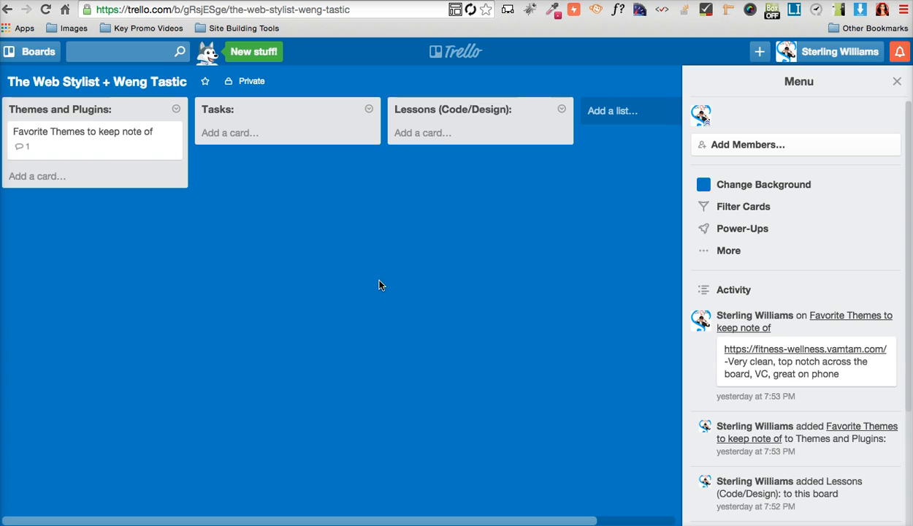
click(411, 287)
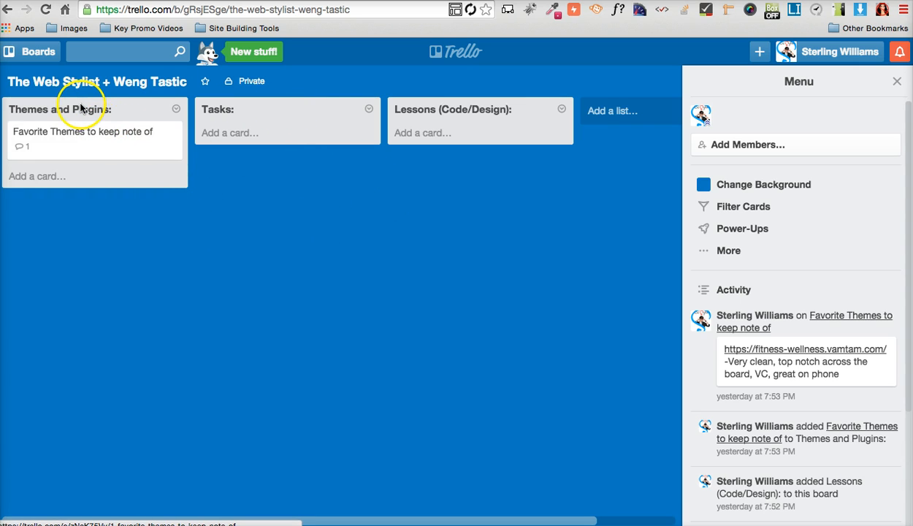
Create a private board titled "Trello Tutorial by The Web Stylist!"
click(759, 51)
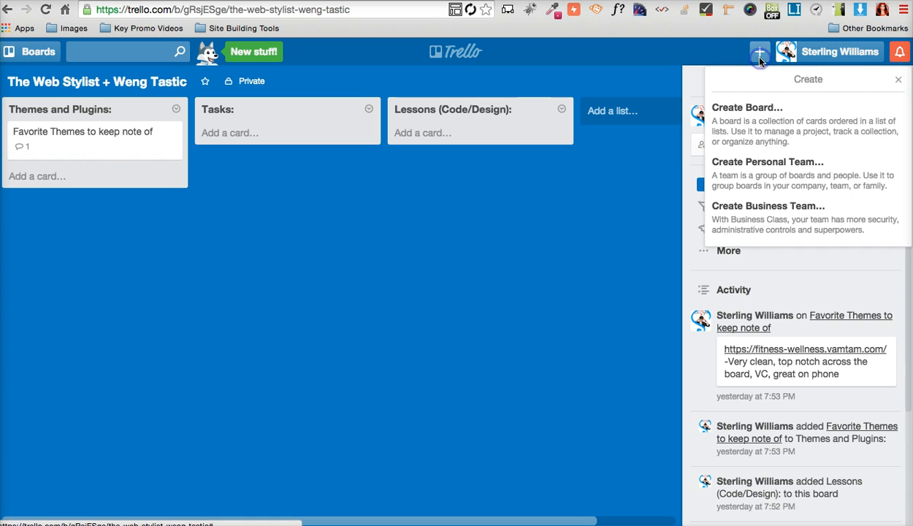
click(752, 125)
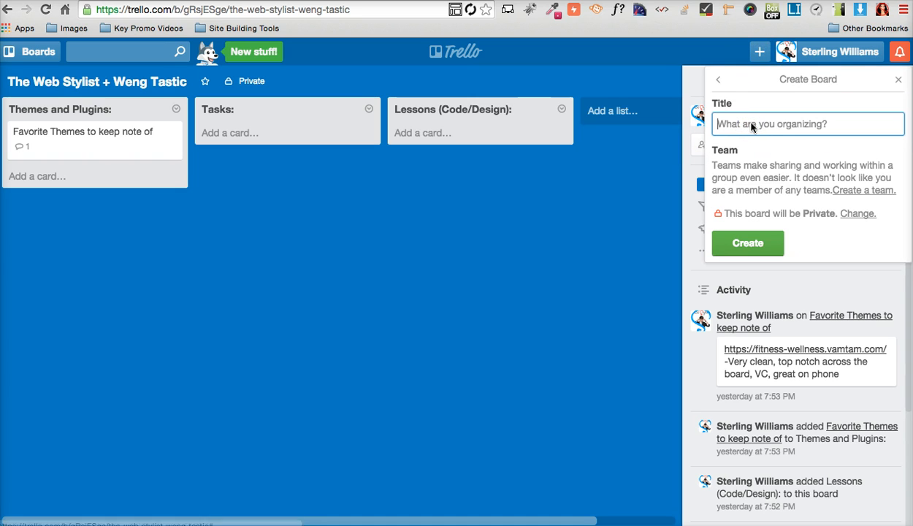
text(Trello Tu)
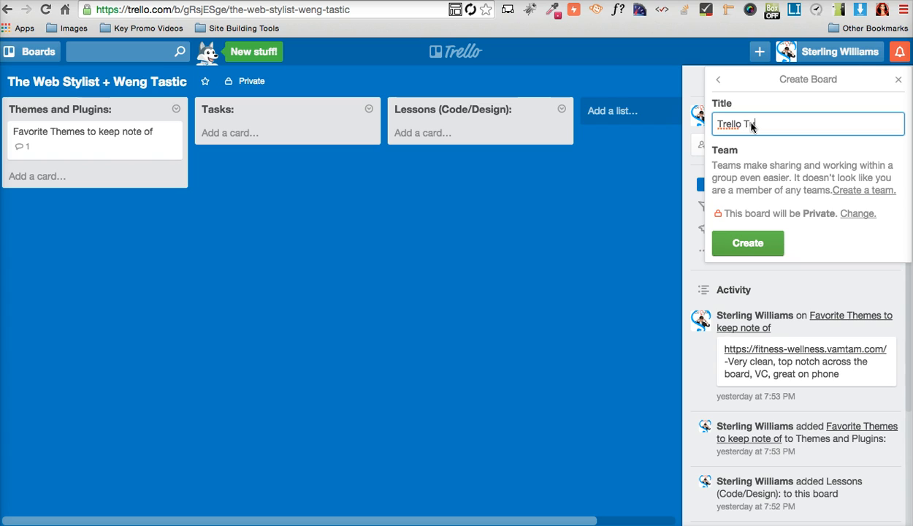
text(torial by The Web Stylist!)
click(762, 214)
click(753, 238)
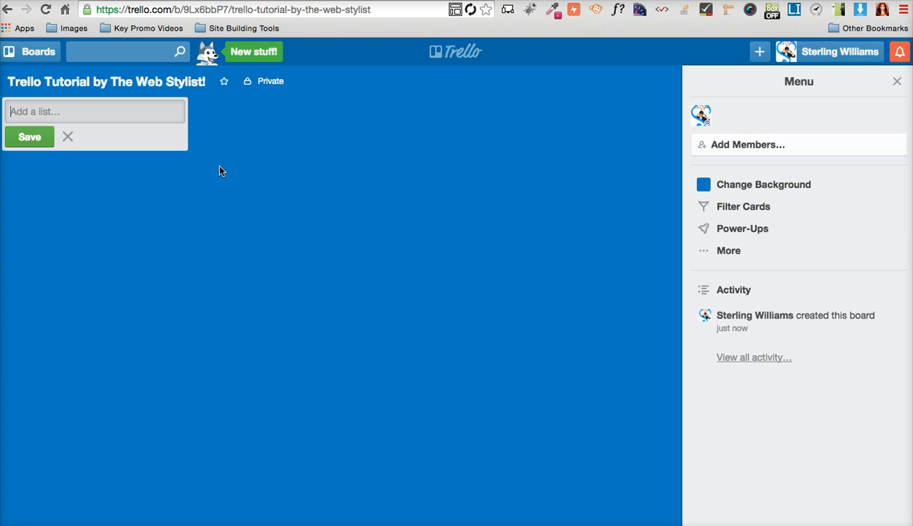
Add three lists named "TO DO:", "DOING:" and "DONE:" to the board and hide the board menu
text(TO DO:)
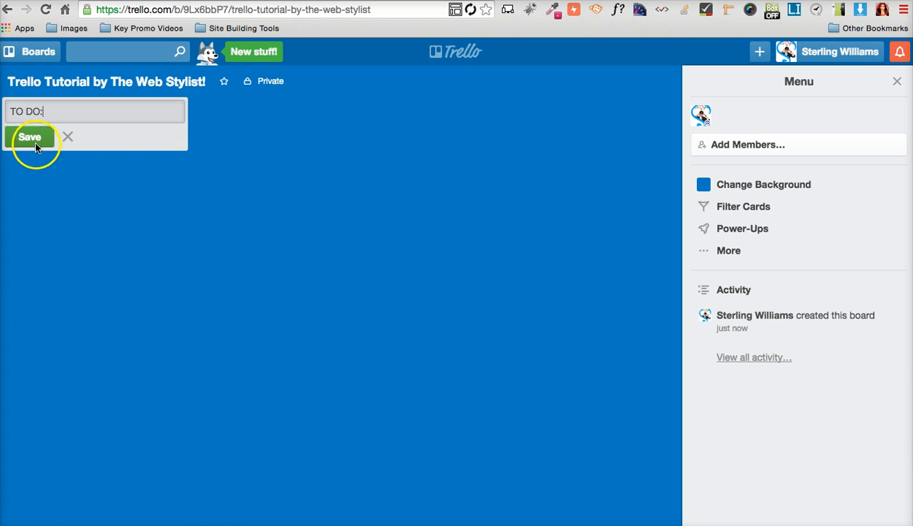
click(29, 137)
text(DOING)
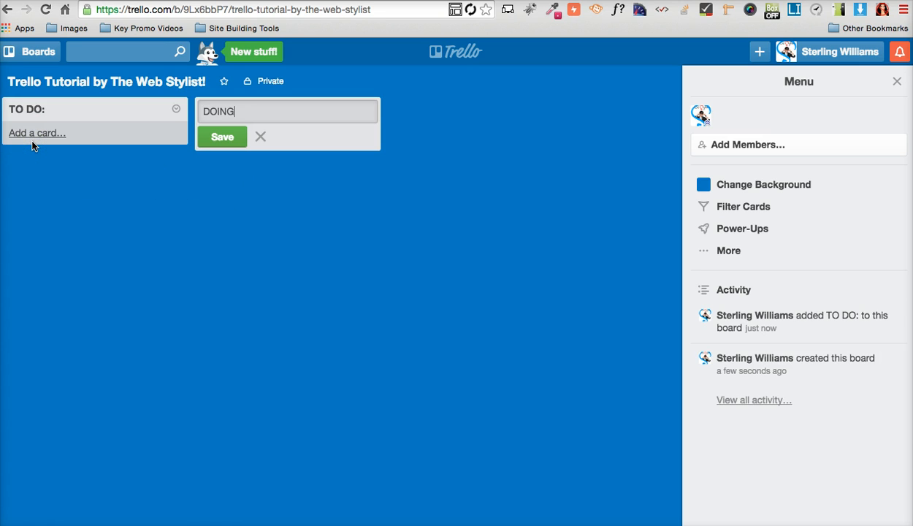
text(:)
key(Return)
text(DONE)
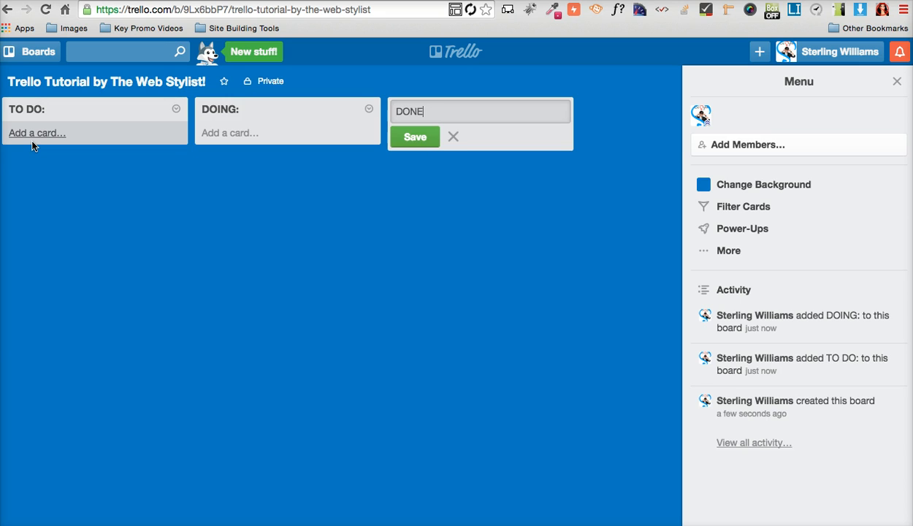
text(:)
key(Return)
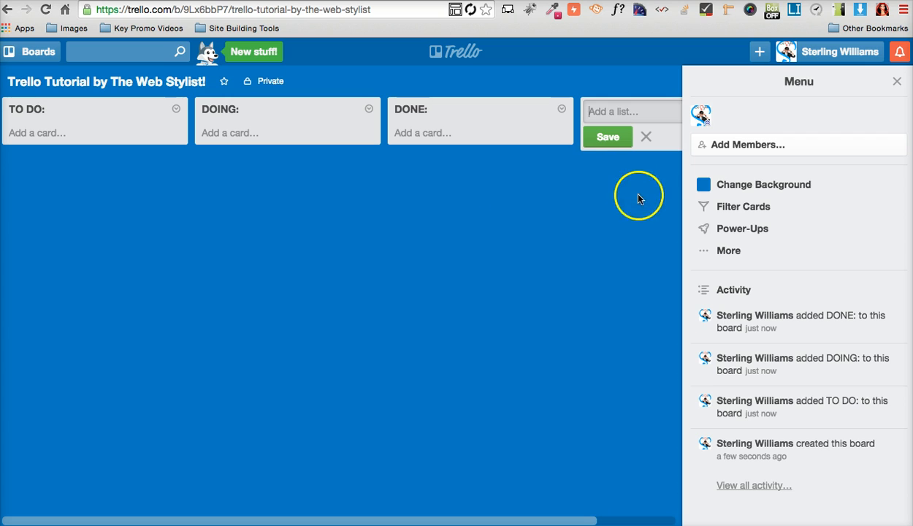
click(667, 188)
click(897, 82)
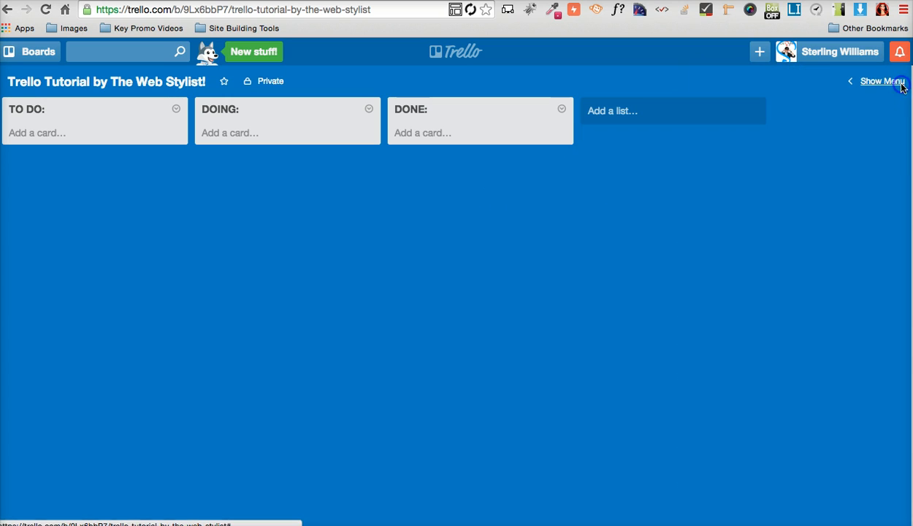
Add a card reading "What is your GoDaddy login aka user#/password:" to the DONE list
click(409, 130)
text(What is your GoDaddy password/)
click(449, 131)
click(497, 132)
text(login)
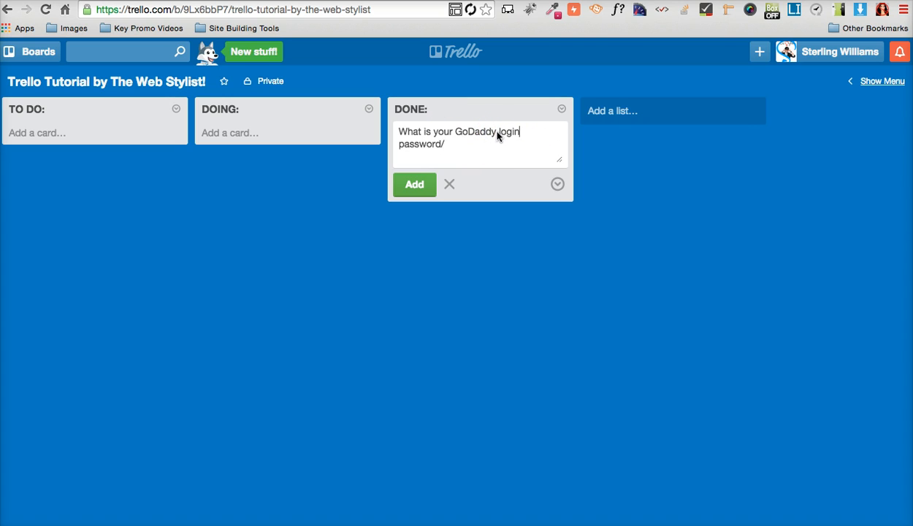
text( aka user# )
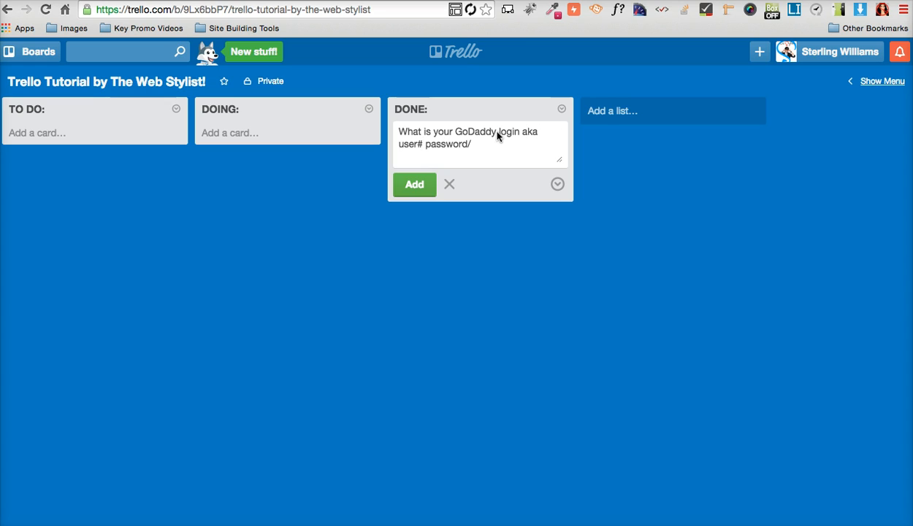
text(/)
key(Delete)
click(511, 138)
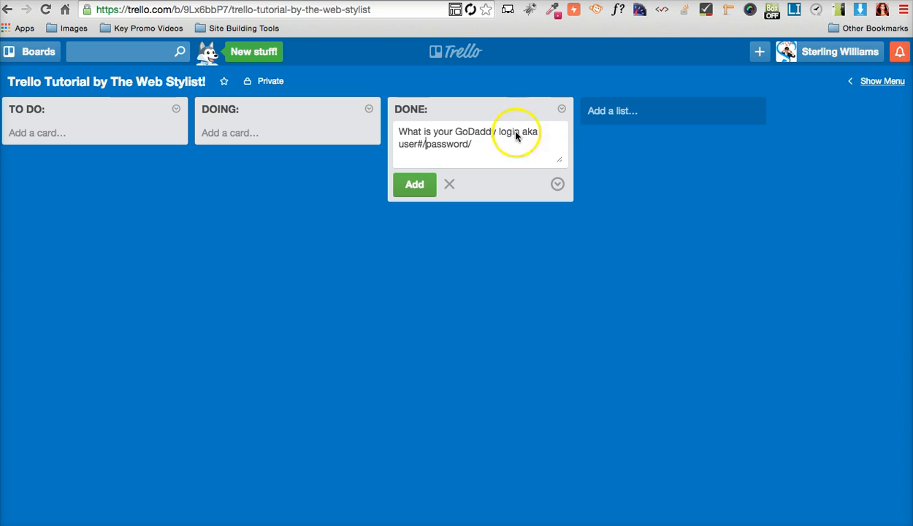
key(BackSpace)
text(:)
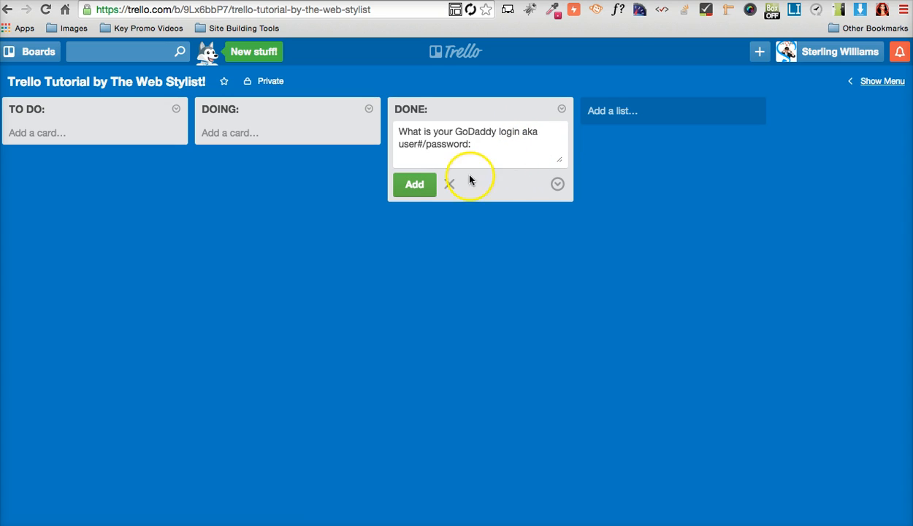
click(414, 184)
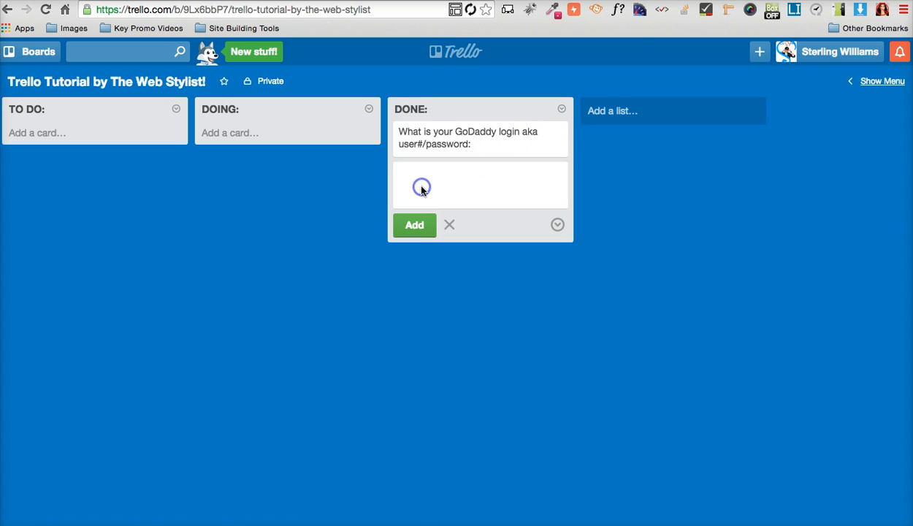
click(472, 149)
click(160, 255)
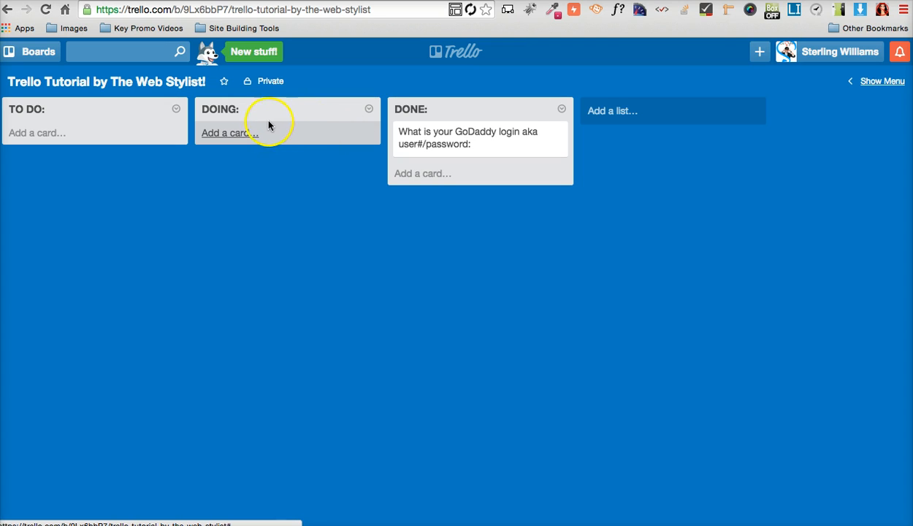
Add a card reading "I just added the homepage slider images to our Dropbox:" to the DOING list
click(237, 141)
text(I just added the home)
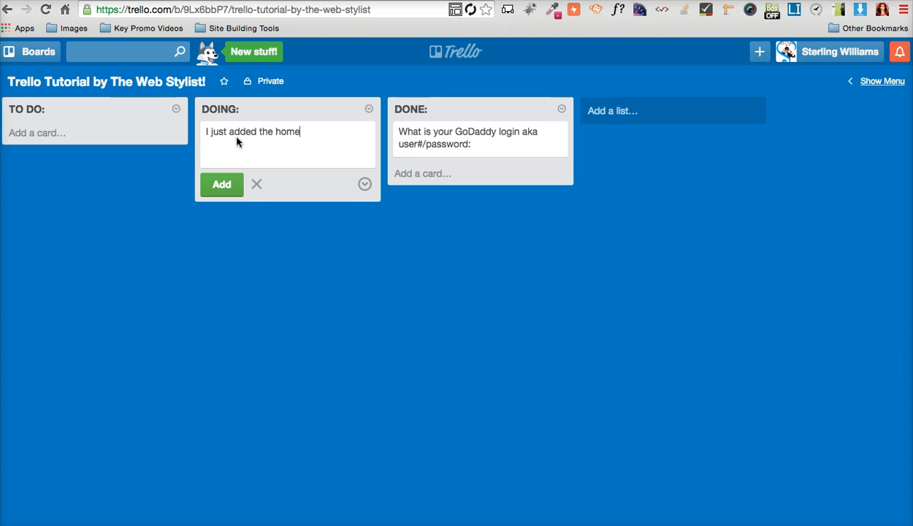
text(page slider images to our Dropbox)
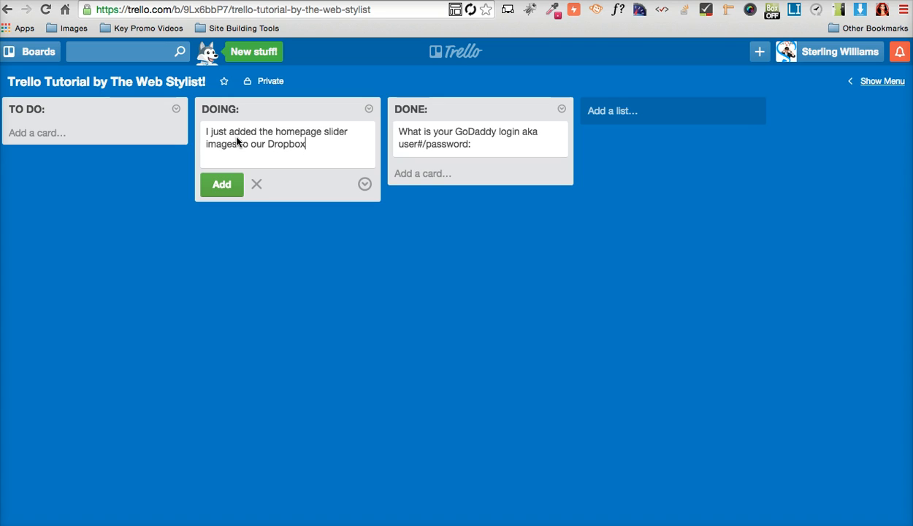
text(:)
click(227, 184)
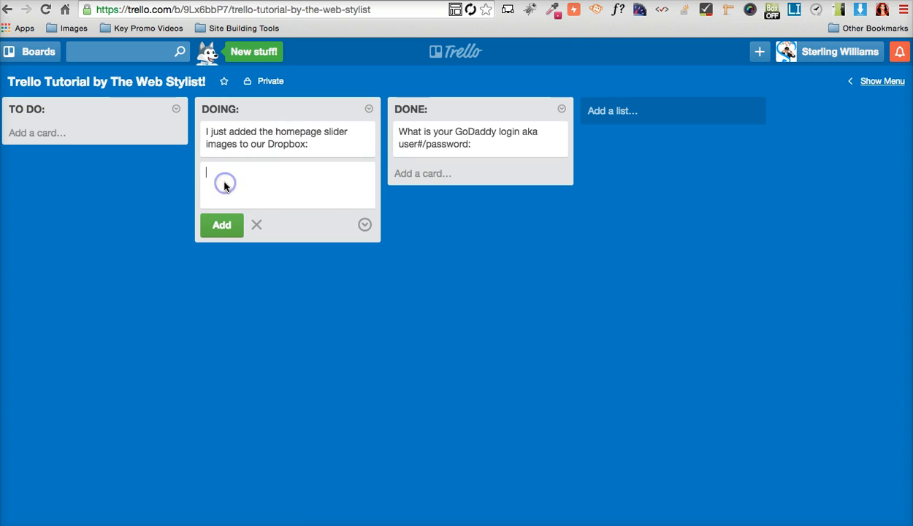
View the details of the homepage slider images card and return to the board
click(250, 139)
click(356, 141)
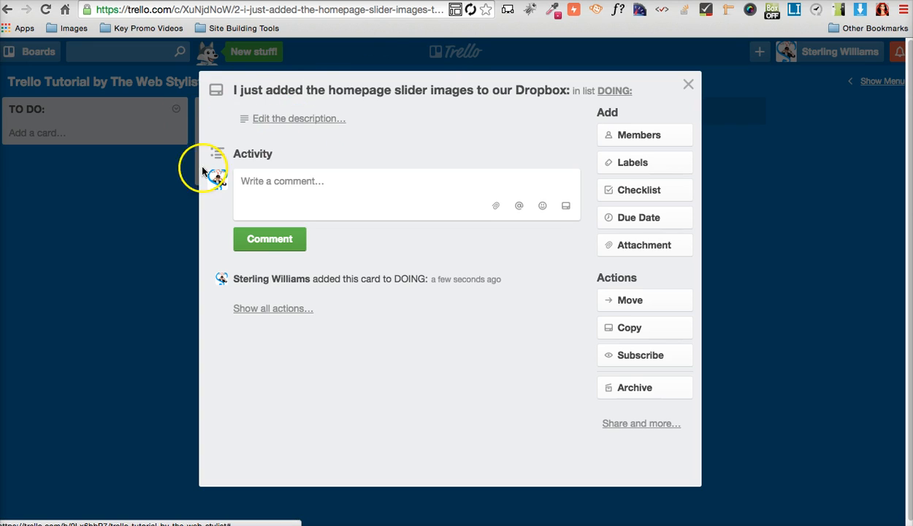
click(130, 198)
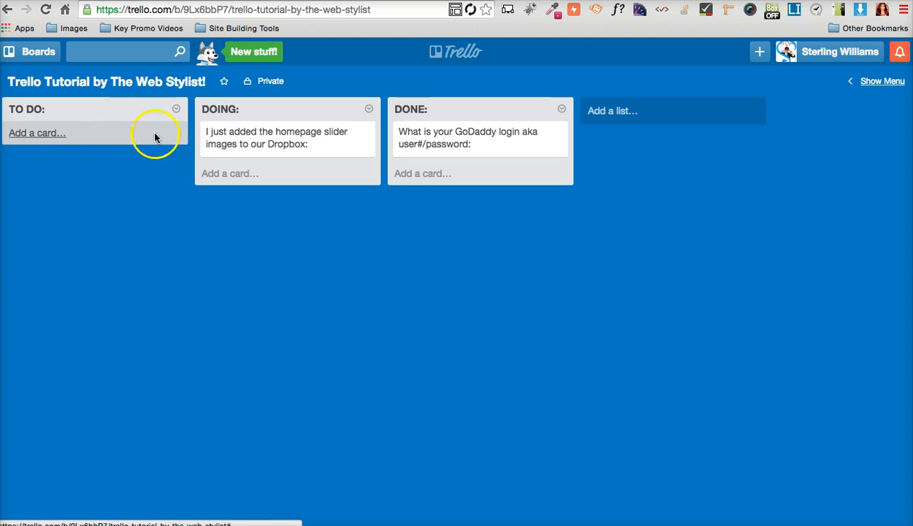
Add a card reading "Twitter feed is down, can you fix asap??" to the TO DO list
click(36, 135)
text(Twitter feed is)
text(down)
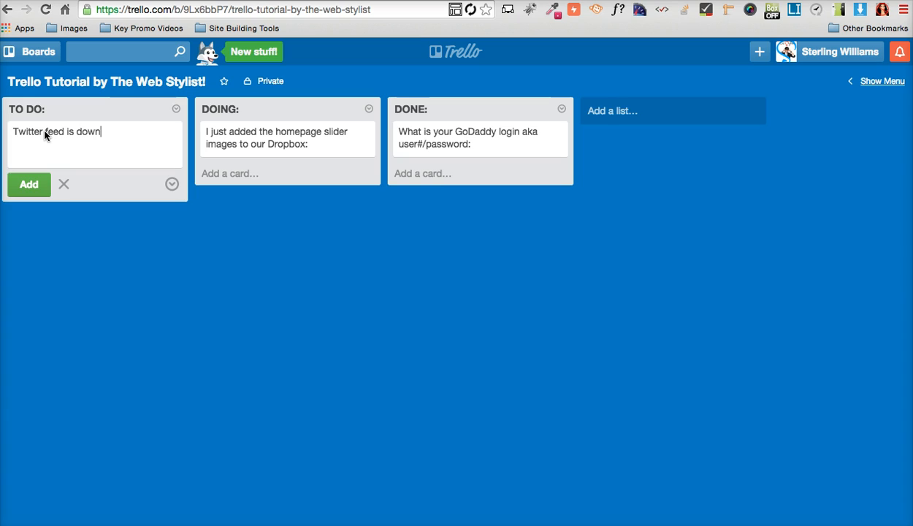
text(, can yo u)
key(BackSpace)
key(BackSpace)
text(u fix asap??)
click(29, 184)
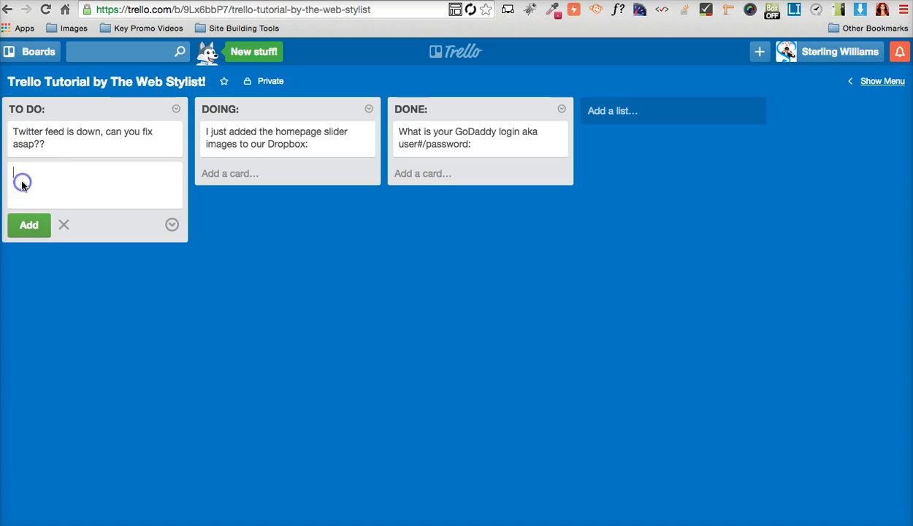
Assign the board's only member to the Twitter feed card and return to the board
click(88, 145)
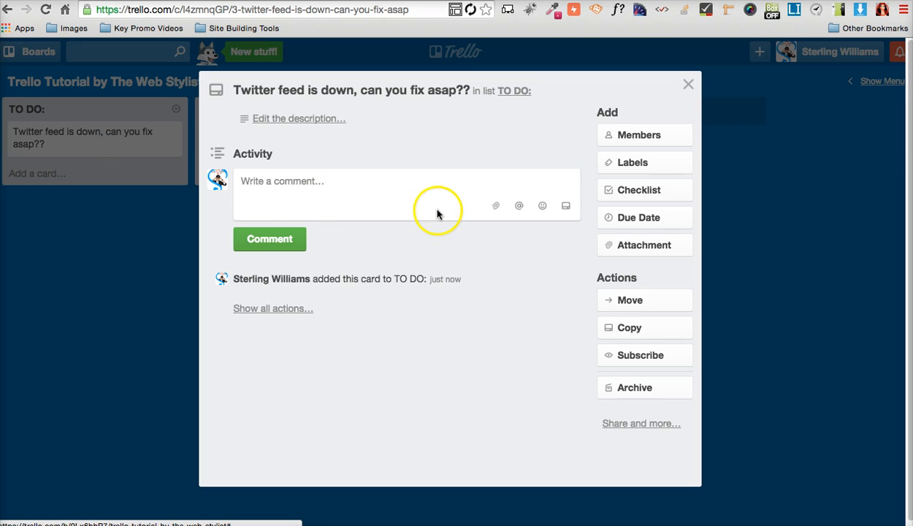
click(623, 137)
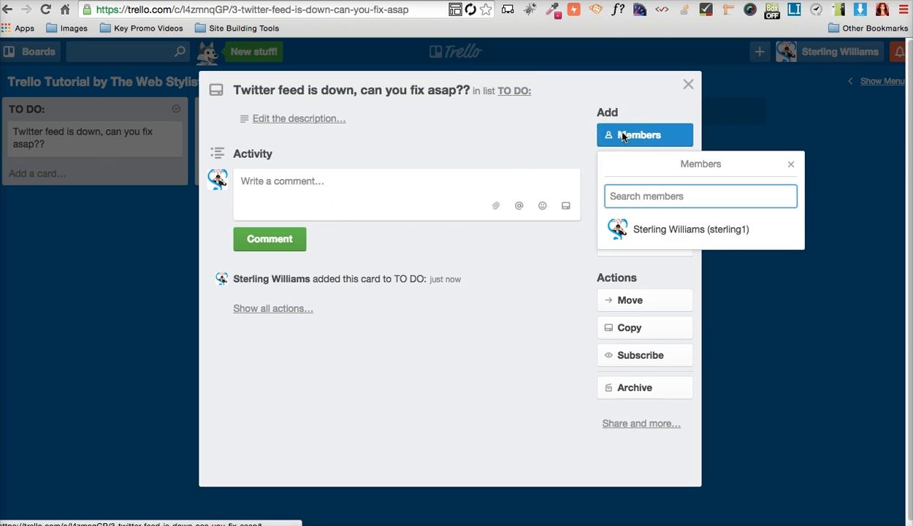
click(632, 227)
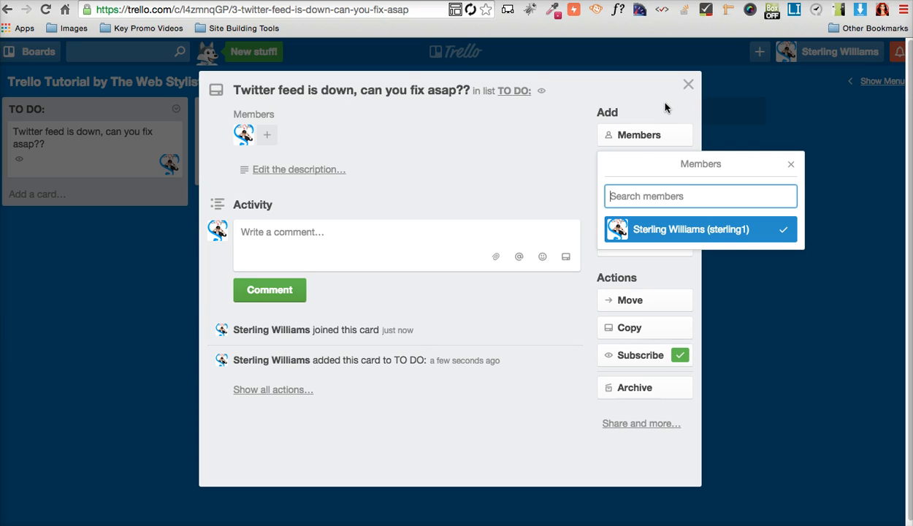
click(554, 155)
click(554, 155)
click(355, 165)
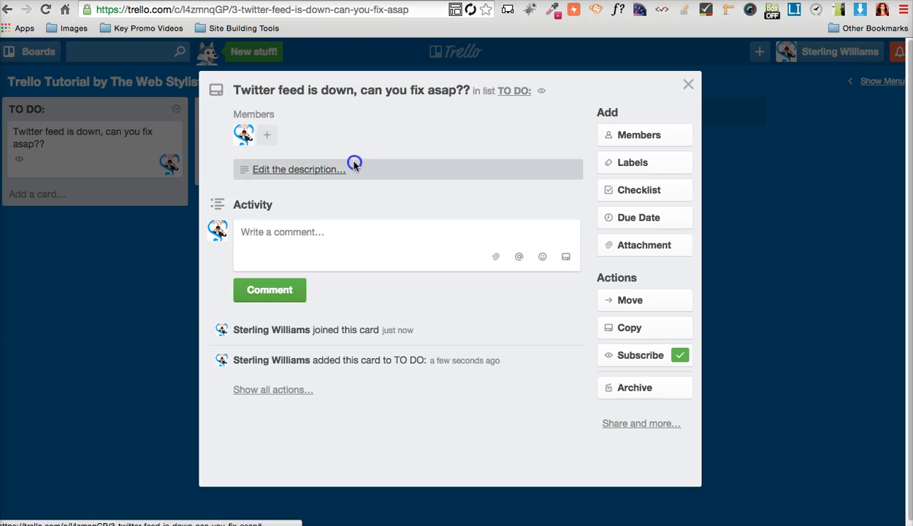
click(497, 141)
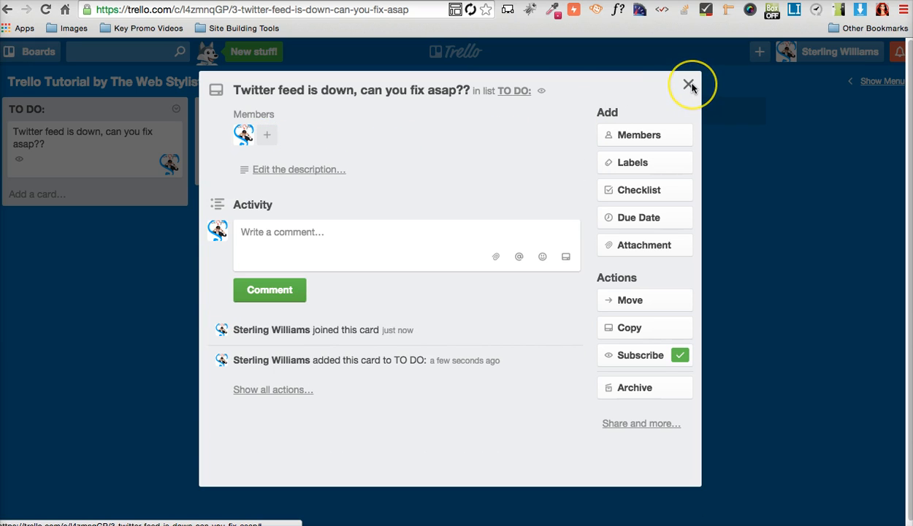
click(388, 250)
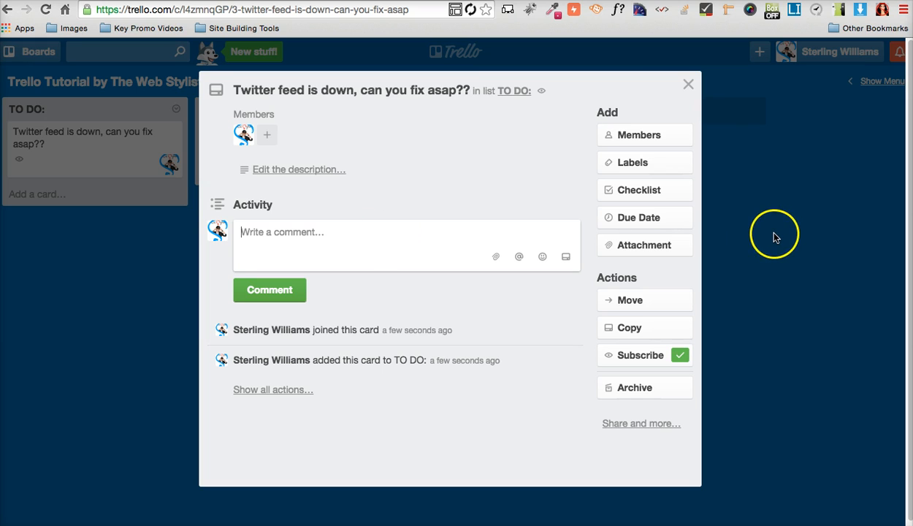
click(791, 218)
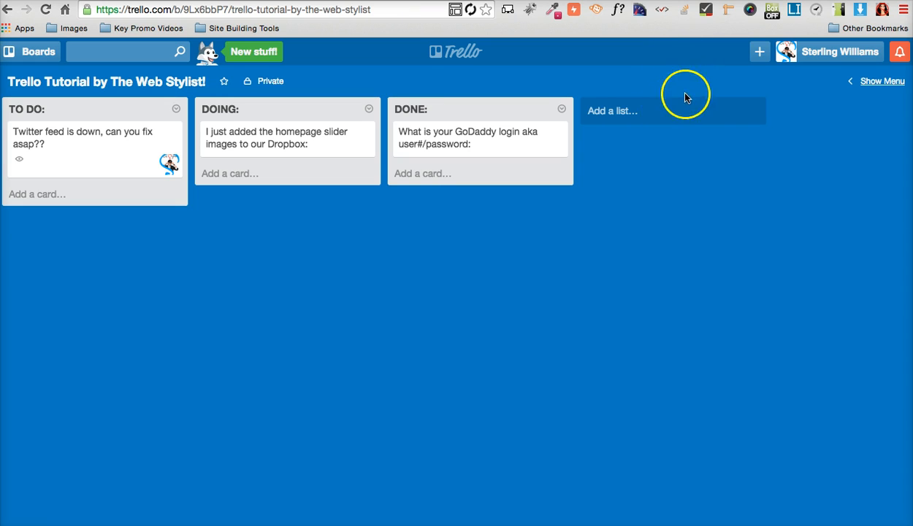
Review the account's notifications and close them
click(899, 52)
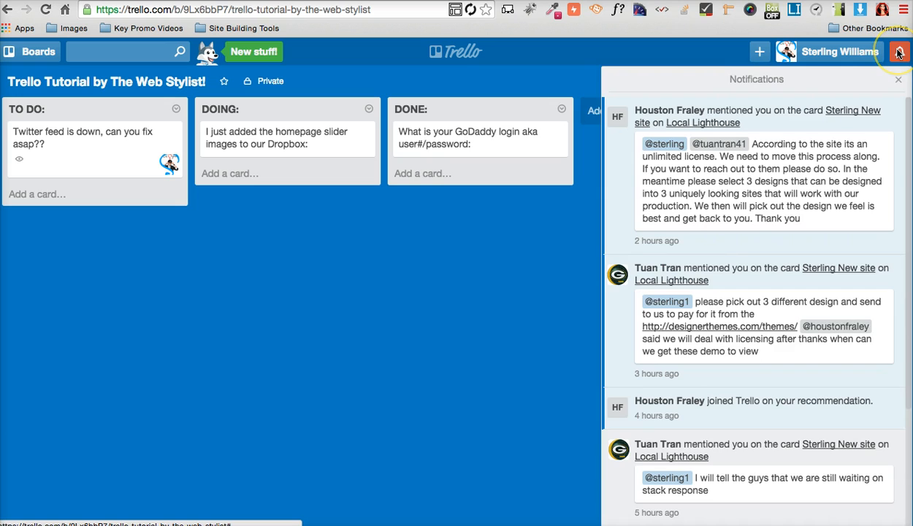
click(456, 291)
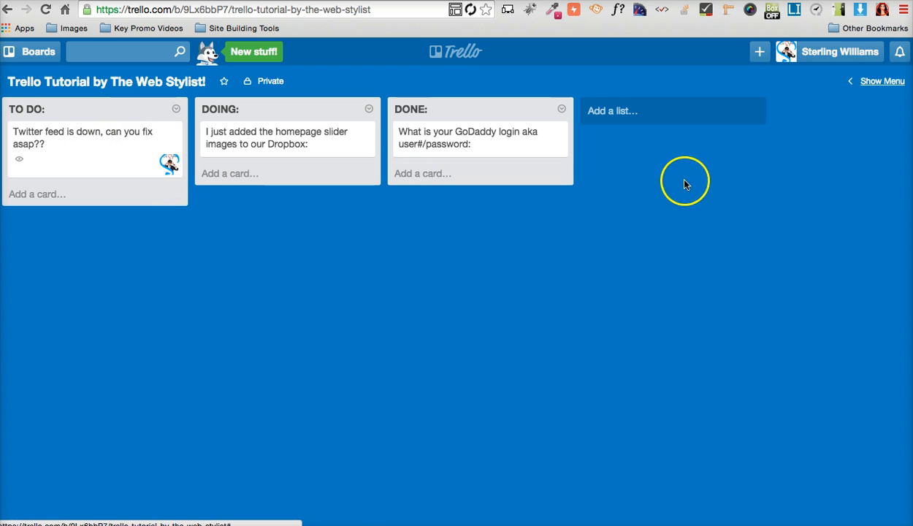
Post the comment "Just figured out and all good now!" on the Twitter feed card
click(117, 139)
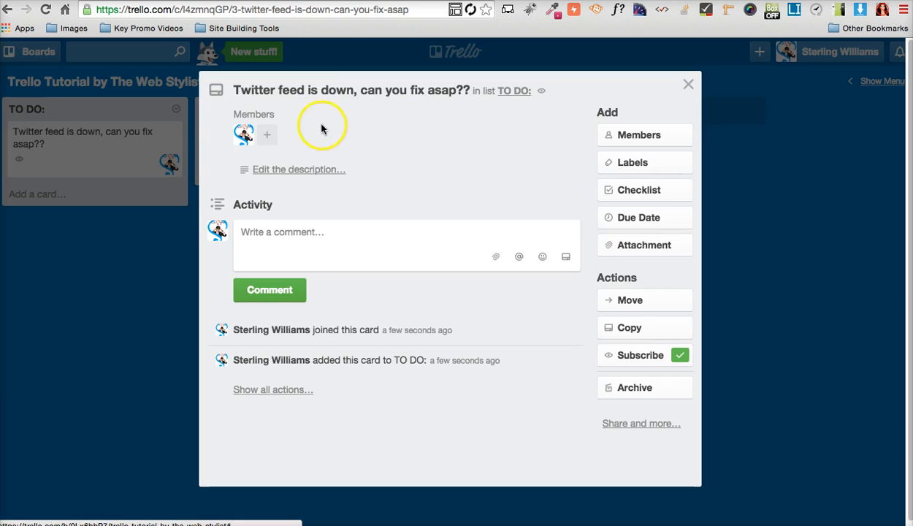
click(380, 244)
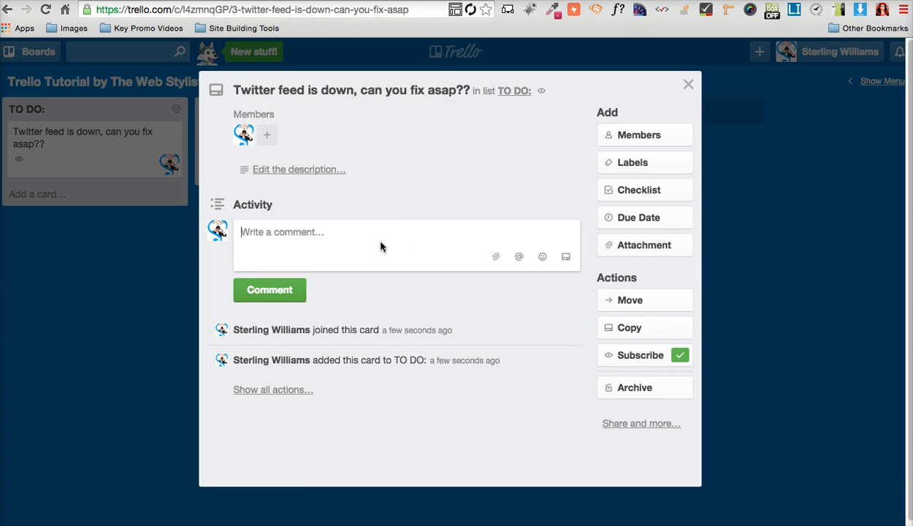
text(Just figured out an)
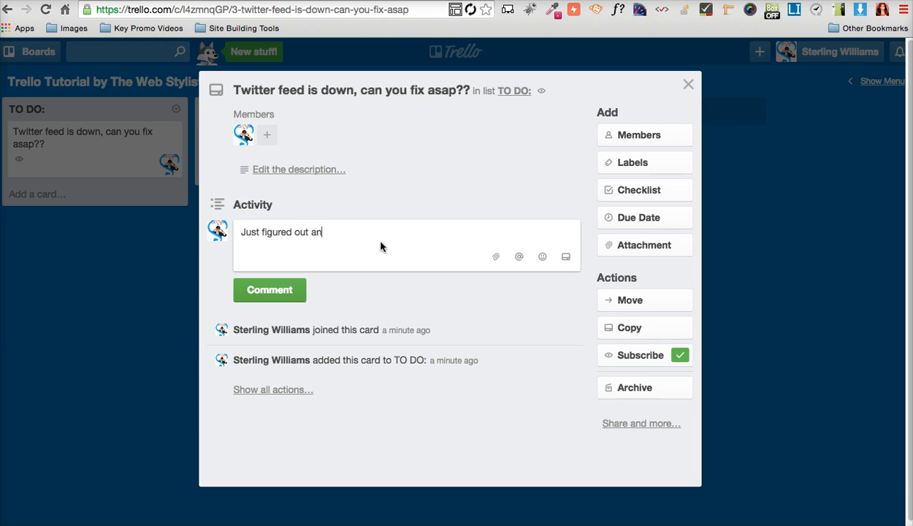
text(!)
click(296, 291)
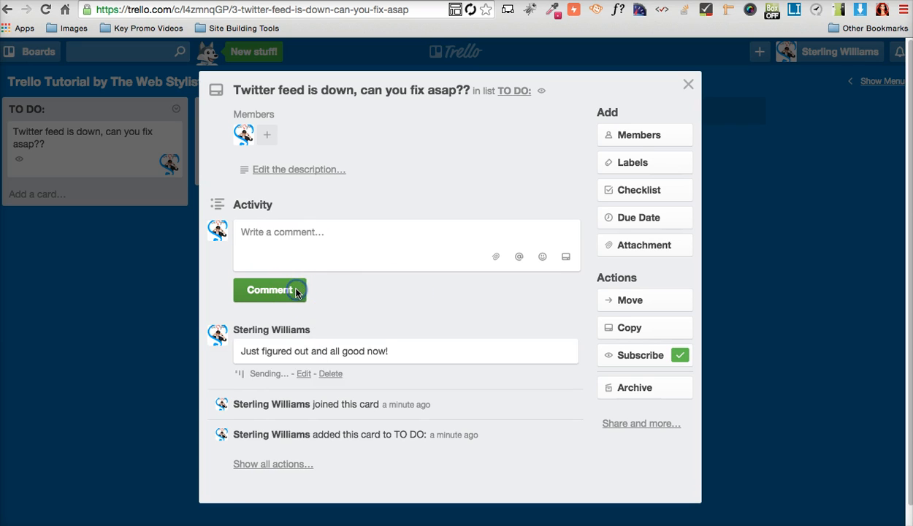
View the member selection for the Twitter feed card and return to the board
click(625, 137)
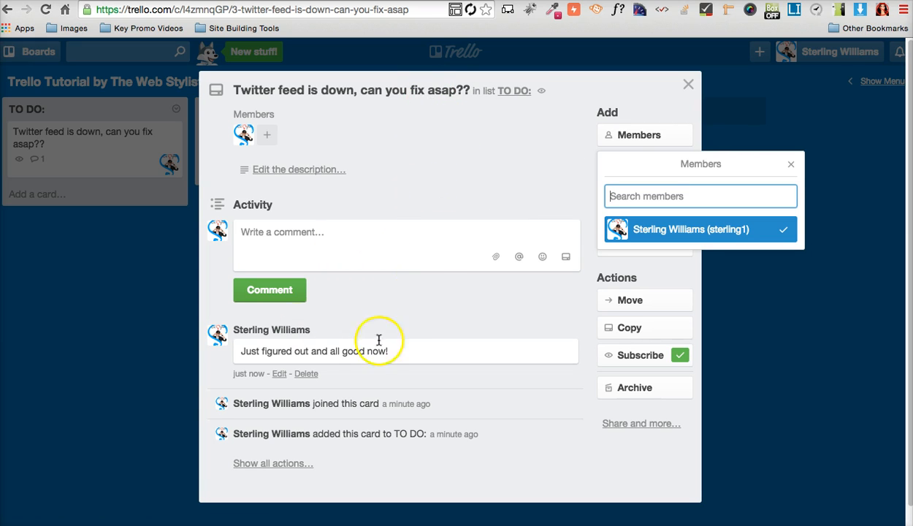
click(465, 164)
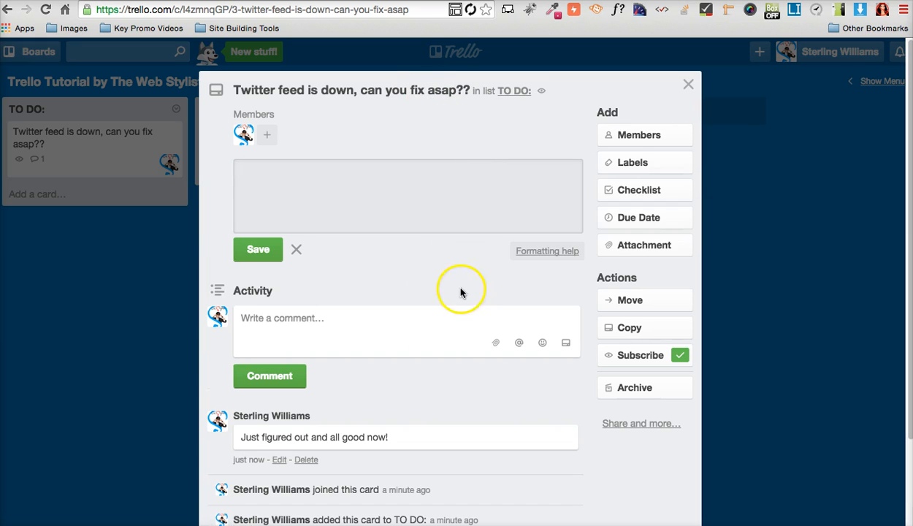
click(460, 293)
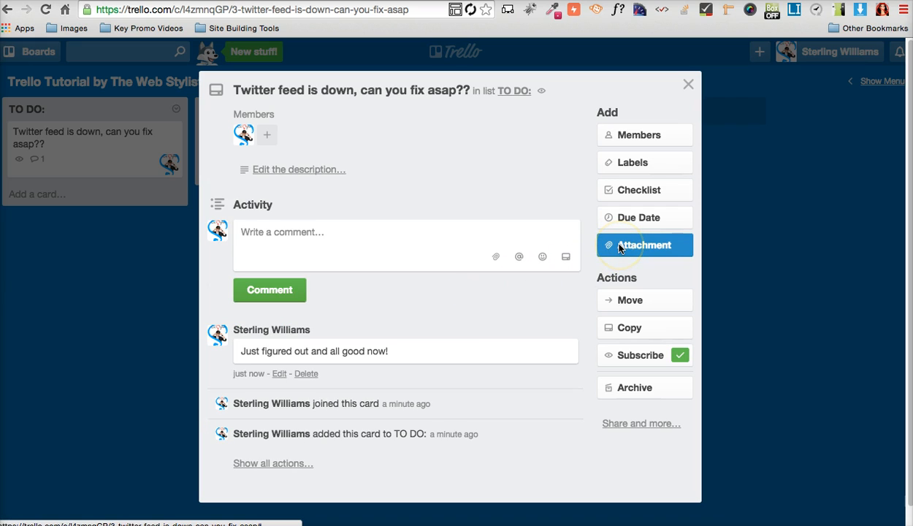
click(813, 236)
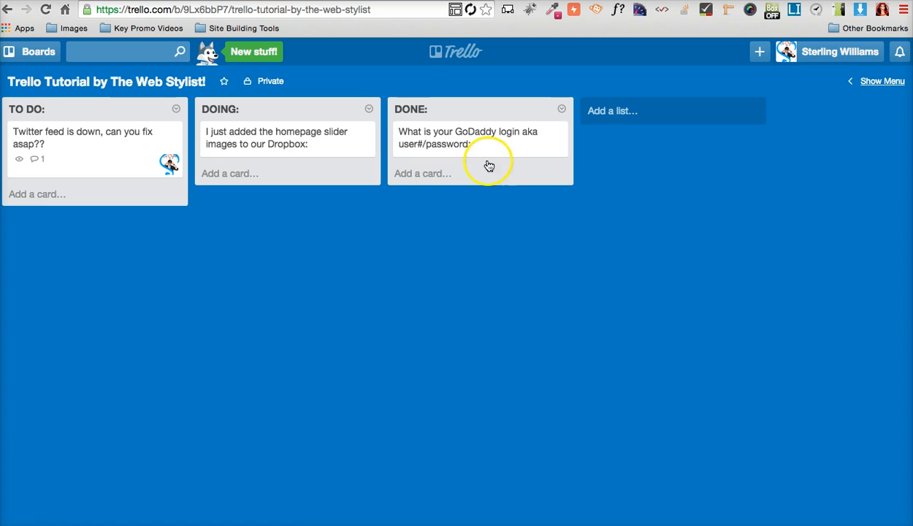
Open the homepage slider images card in the DOING list and show its attachment sources
click(316, 137)
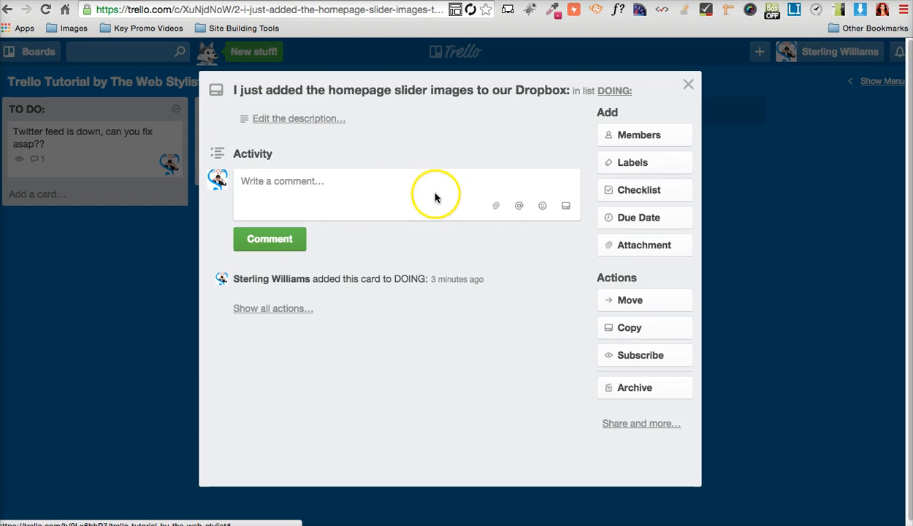
click(621, 244)
click(628, 304)
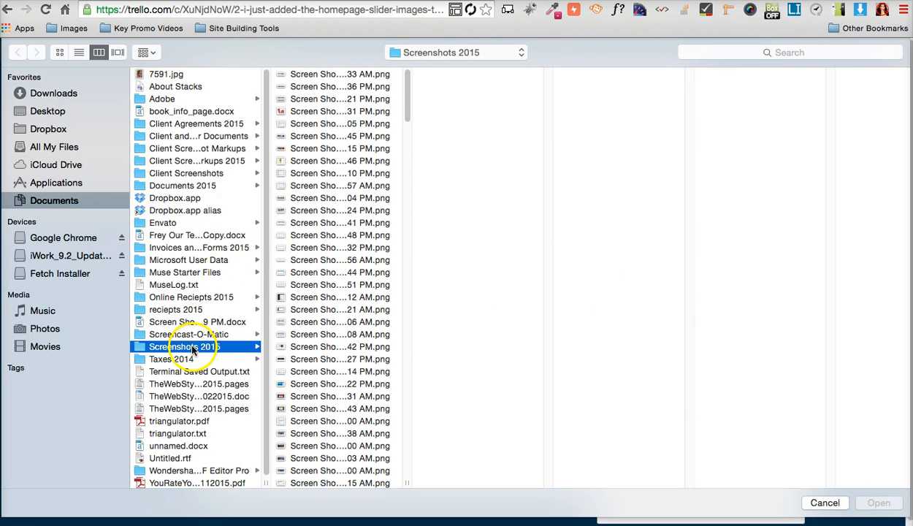
scroll(345, 351, down, 15)
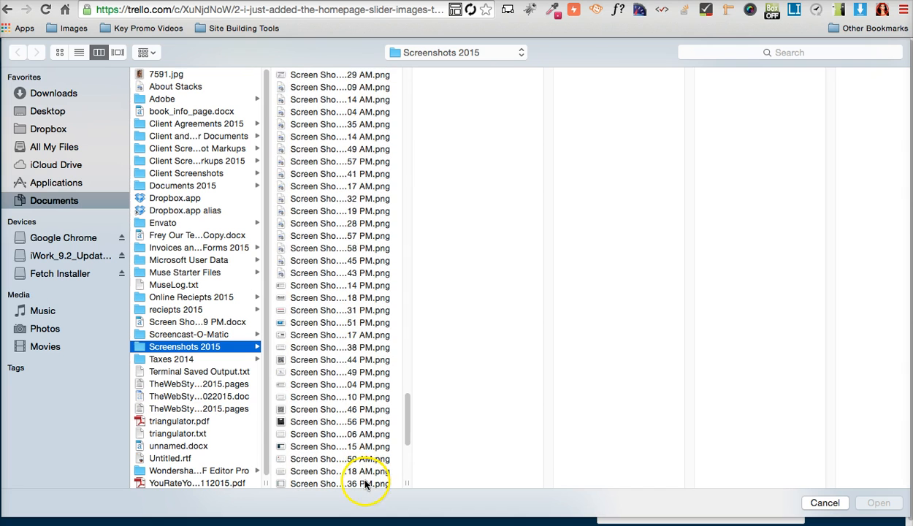
click(370, 472)
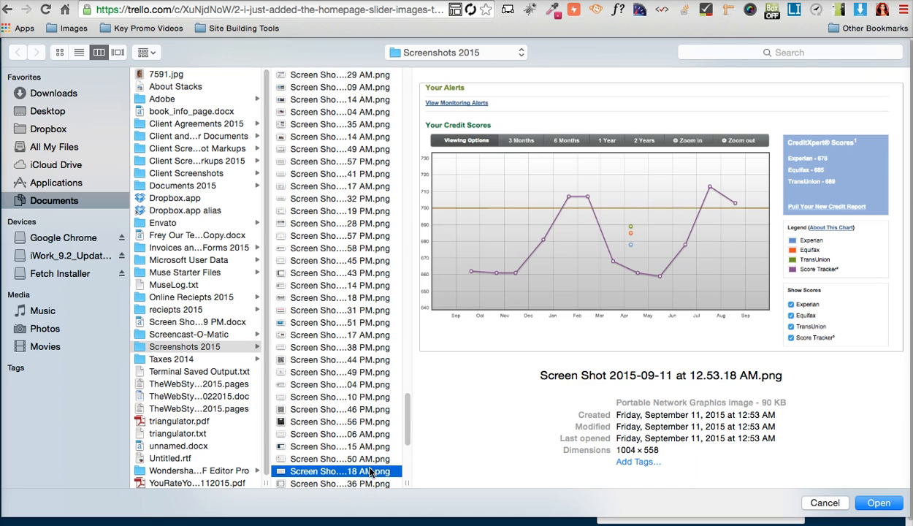
key(Up)
key(Up)
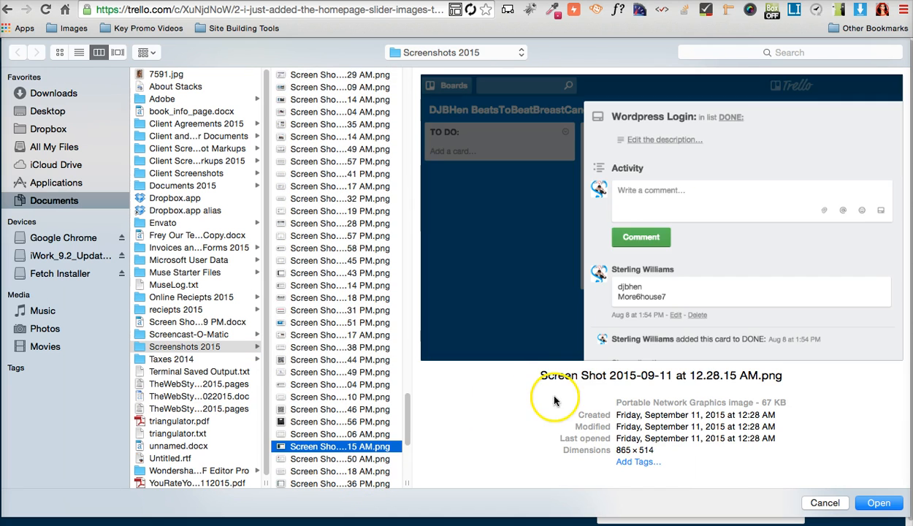
click(825, 502)
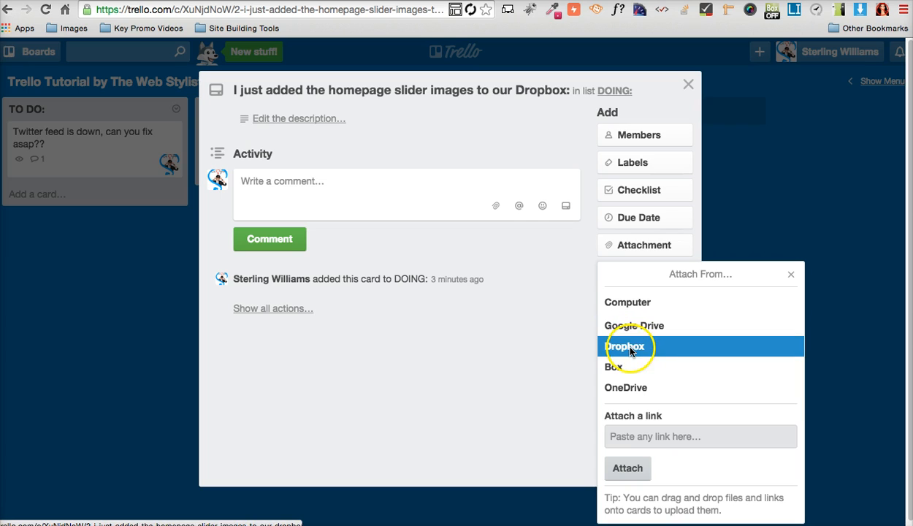
Attach Morrison_TextOverlay_TheWebStylist_experimenting.jpg from the computer's Desktop folder to the homepage slider images card
click(634, 312)
click(60, 113)
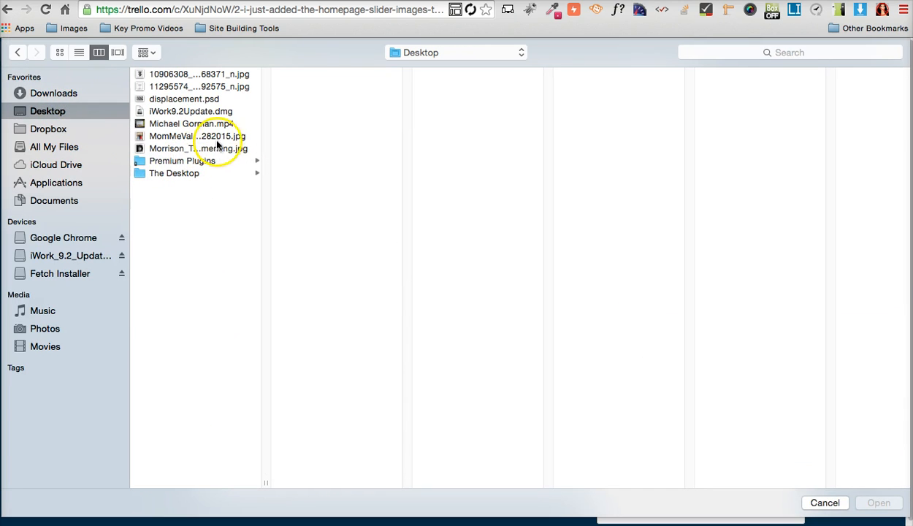
click(217, 150)
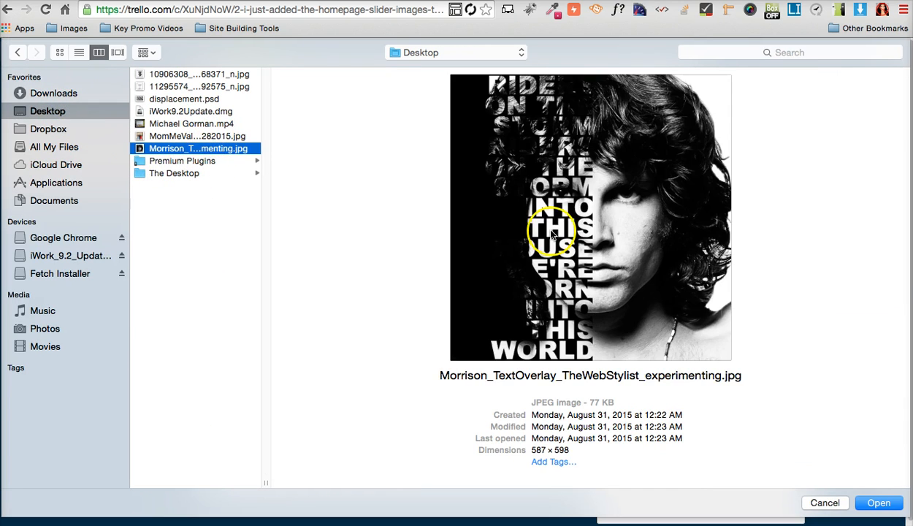
click(866, 502)
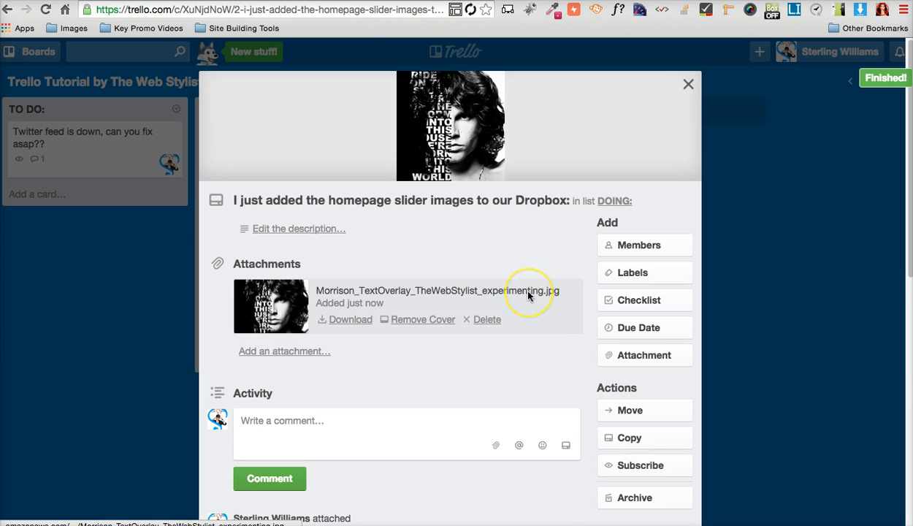
Review the attached image at full size and the card's activity, and return to the board
scroll(529, 295, down, 5)
scroll(528, 295, down, 3)
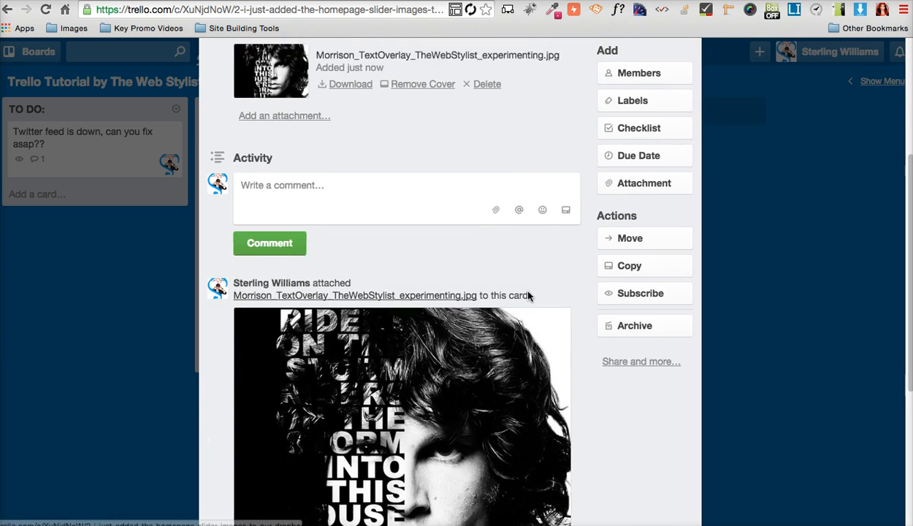
click(567, 254)
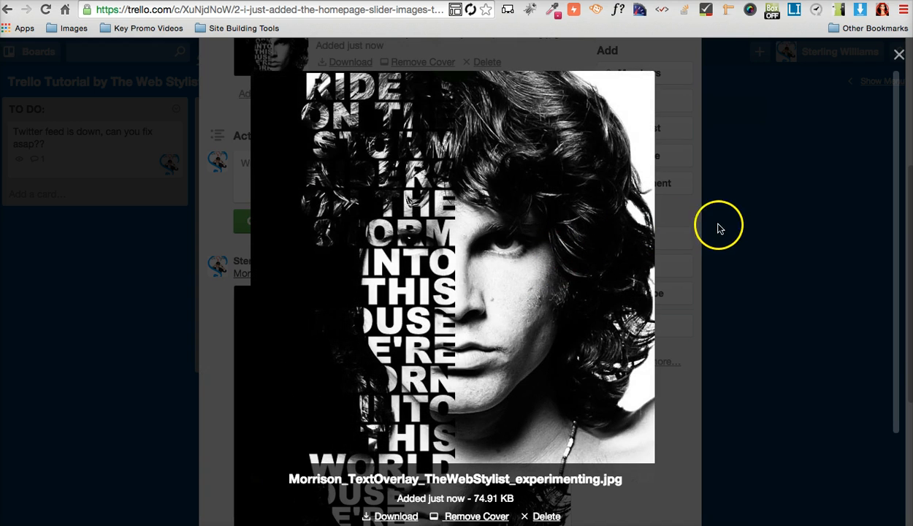
click(703, 211)
scroll(528, 259, down, 5)
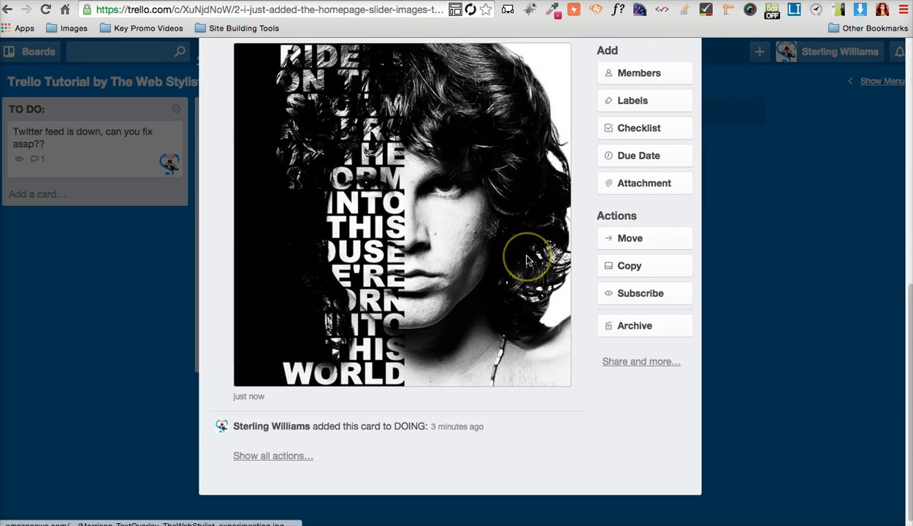
scroll(526, 260, up, 10)
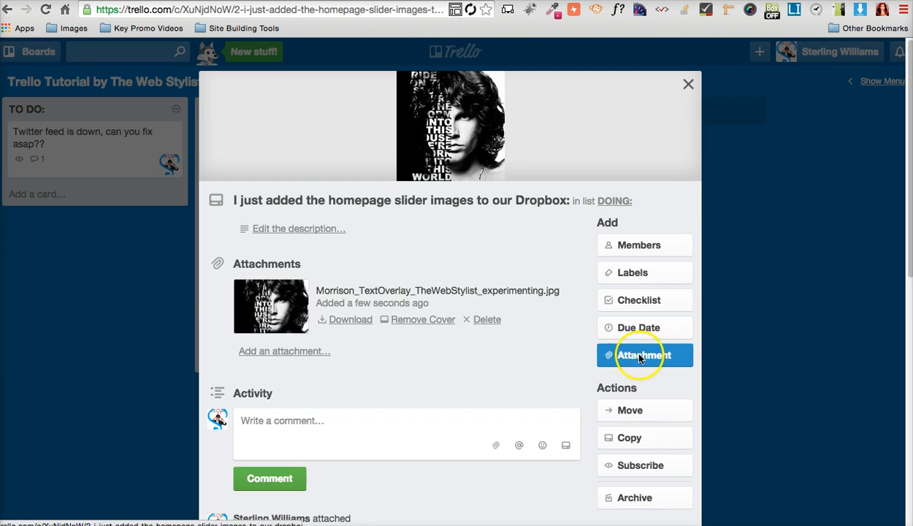
click(723, 354)
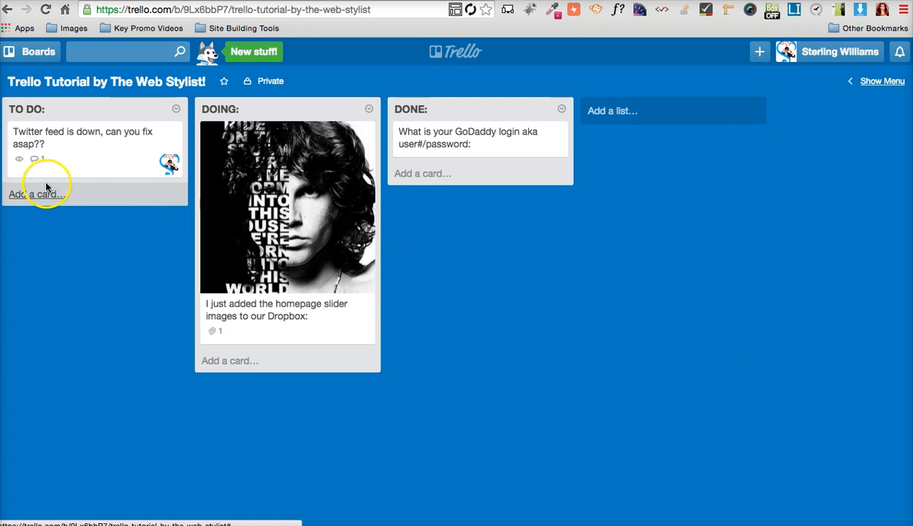
Add a card reading "Here is the list of Product descriptions:" to the DOING list
click(214, 360)
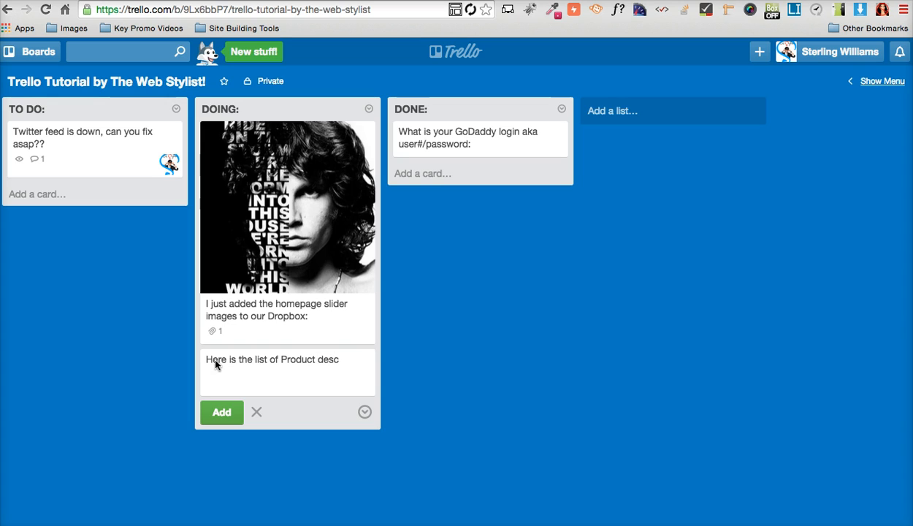
text(tions:)
click(219, 411)
Assign the board's only member to the product descriptions card
click(275, 369)
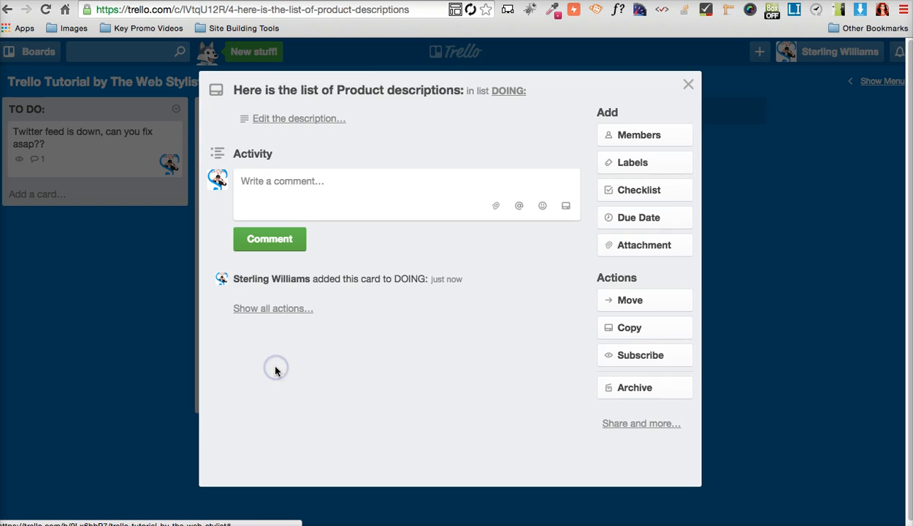
click(639, 135)
click(644, 240)
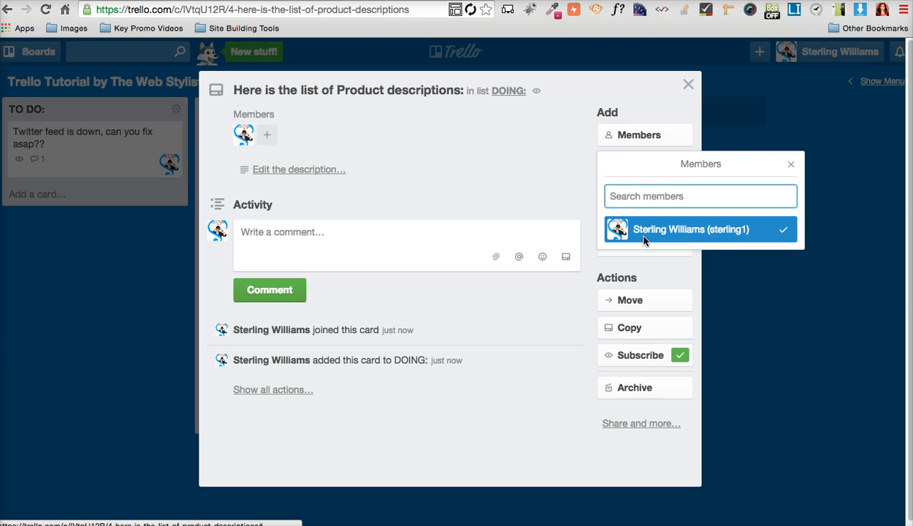
click(567, 297)
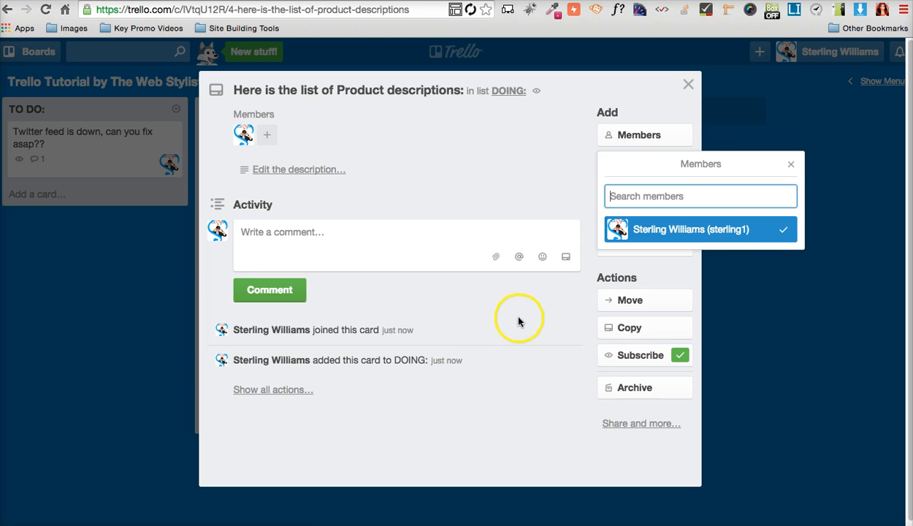
click(582, 166)
click(721, 126)
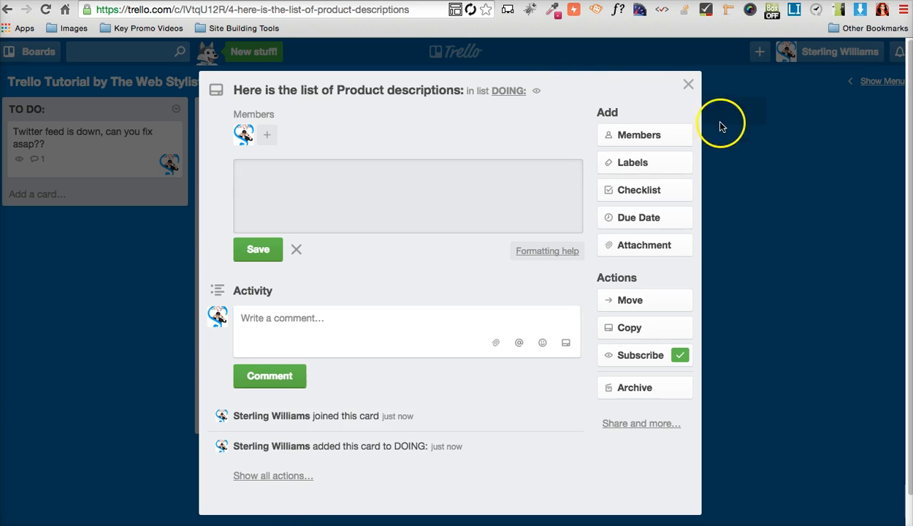
View the checklist option of the product descriptions card and return to the board
click(661, 189)
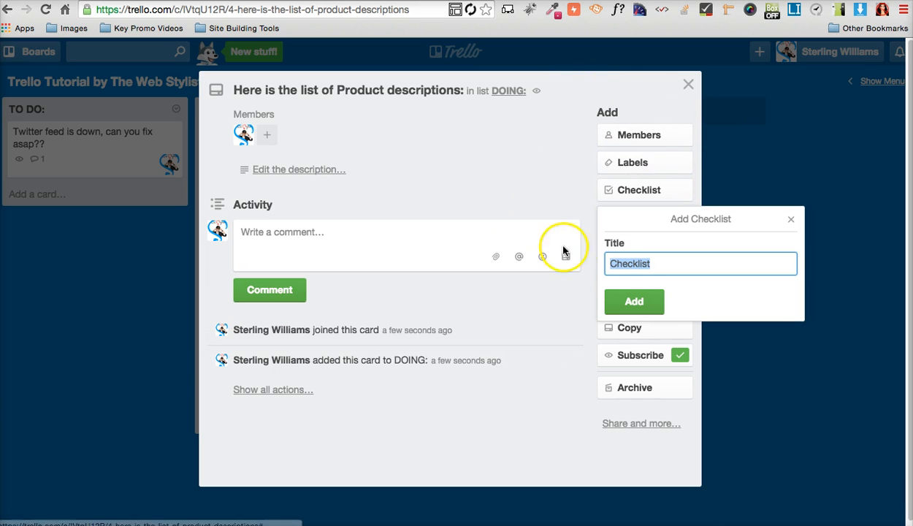
click(638, 89)
click(690, 85)
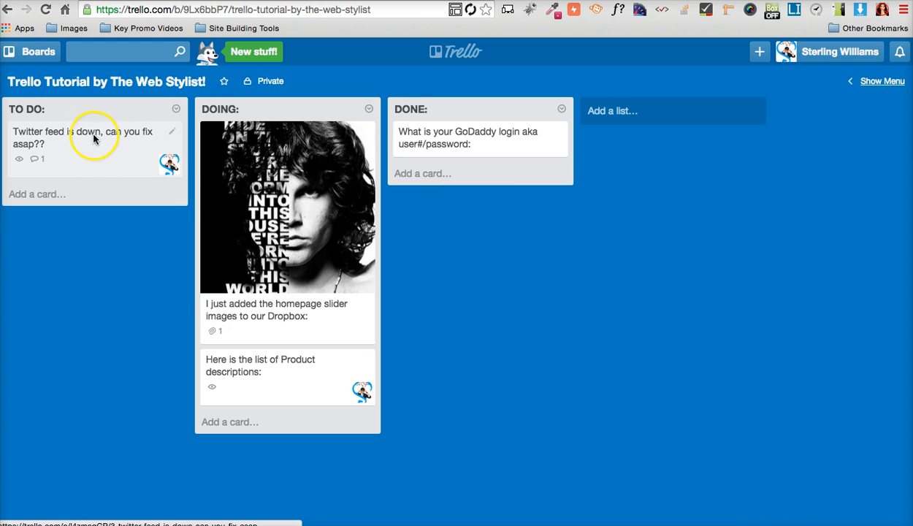
Move the Twitter feed card from TO DO to the top of the DONE list and show the board menu
drag(93, 139, 471, 141)
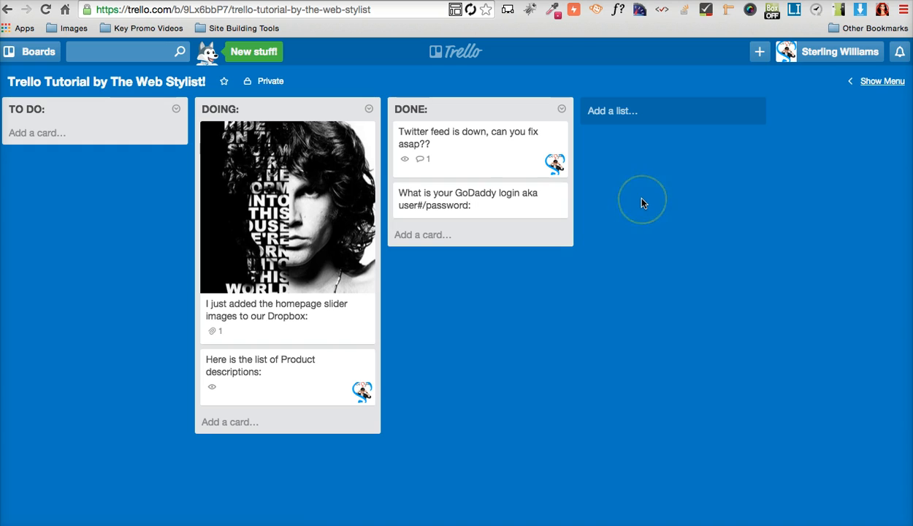
click(880, 81)
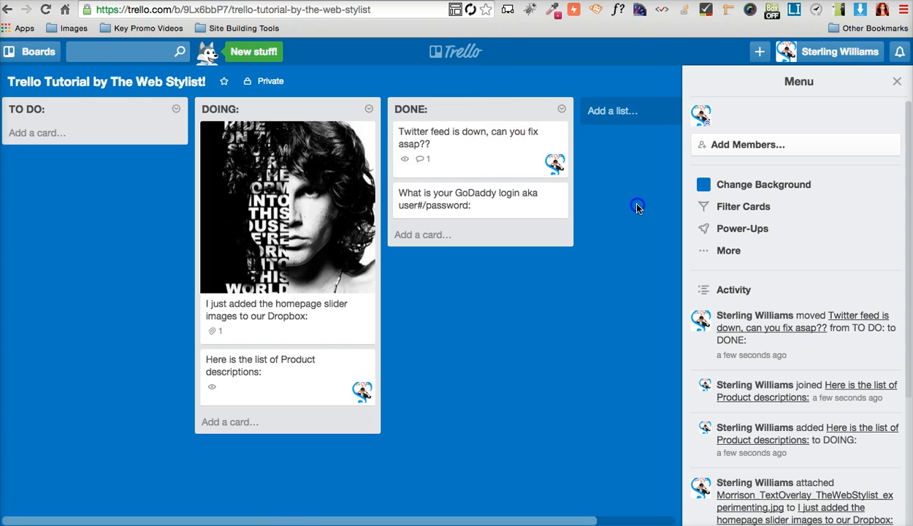
Switch to the starred Loft & Bear board and look through the cards in its DOING list
click(36, 53)
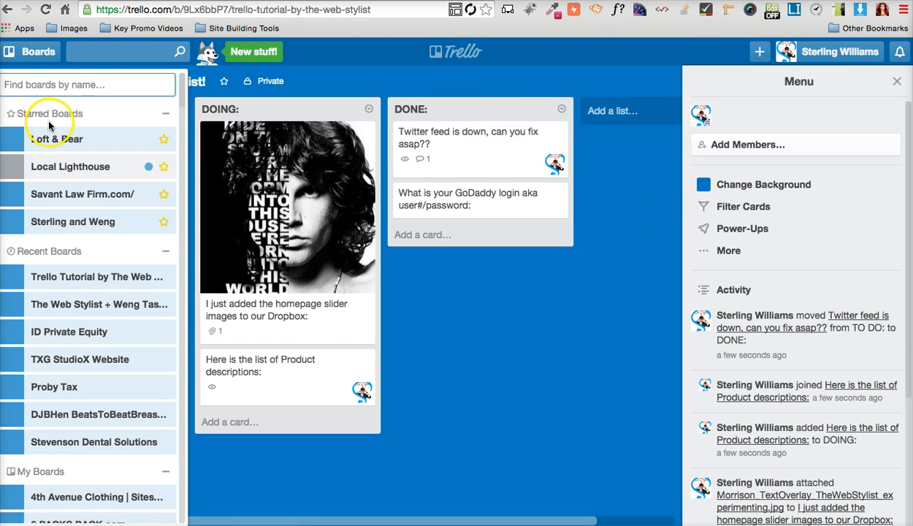
click(57, 138)
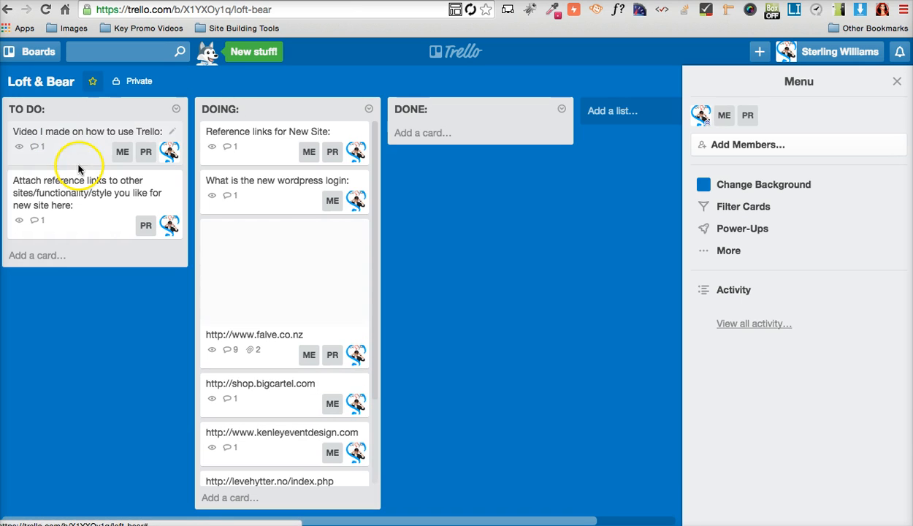
scroll(321, 187, down, 4)
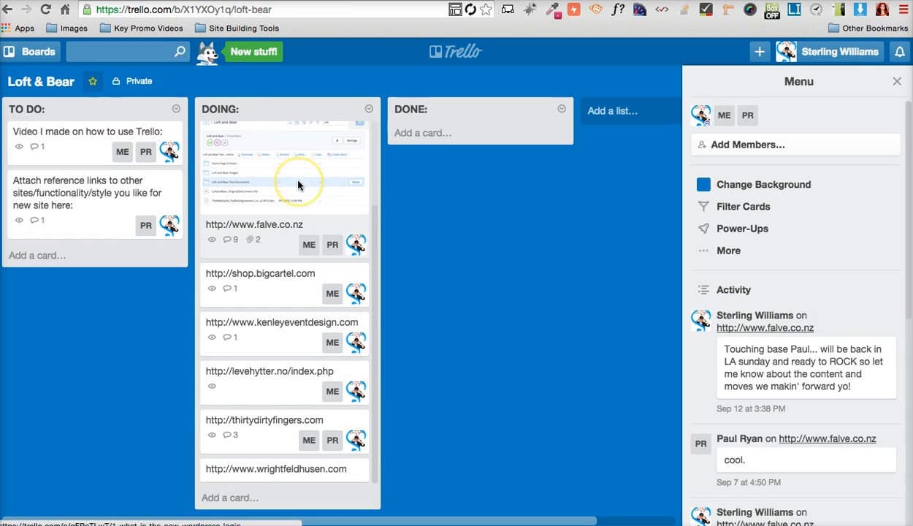
scroll(290, 175, up, 4)
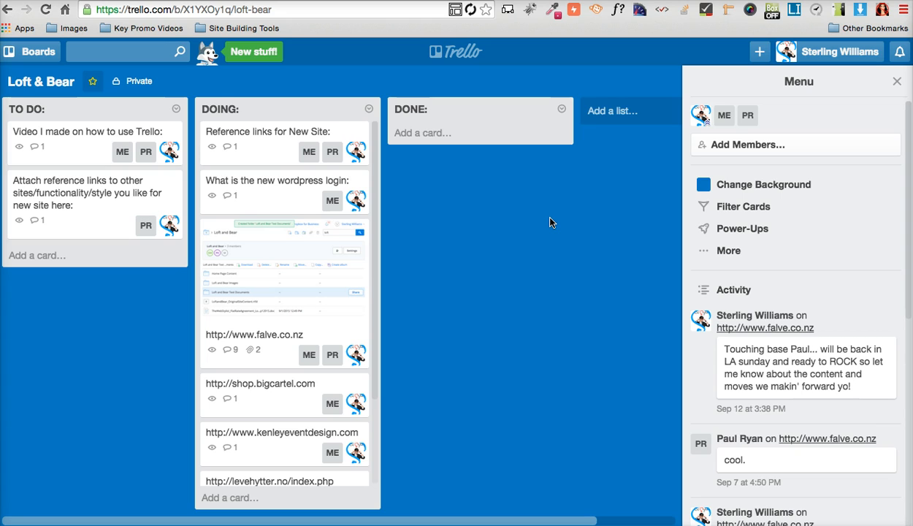
click(32, 54)
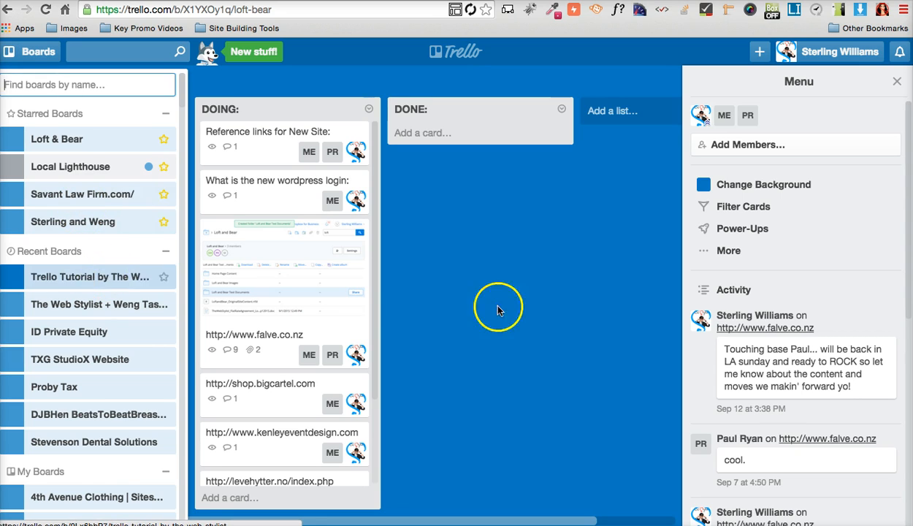
click(583, 298)
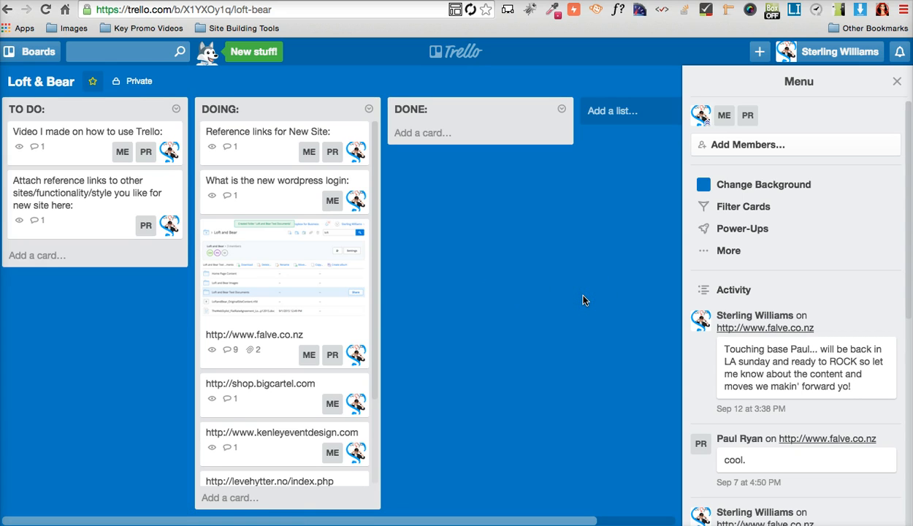